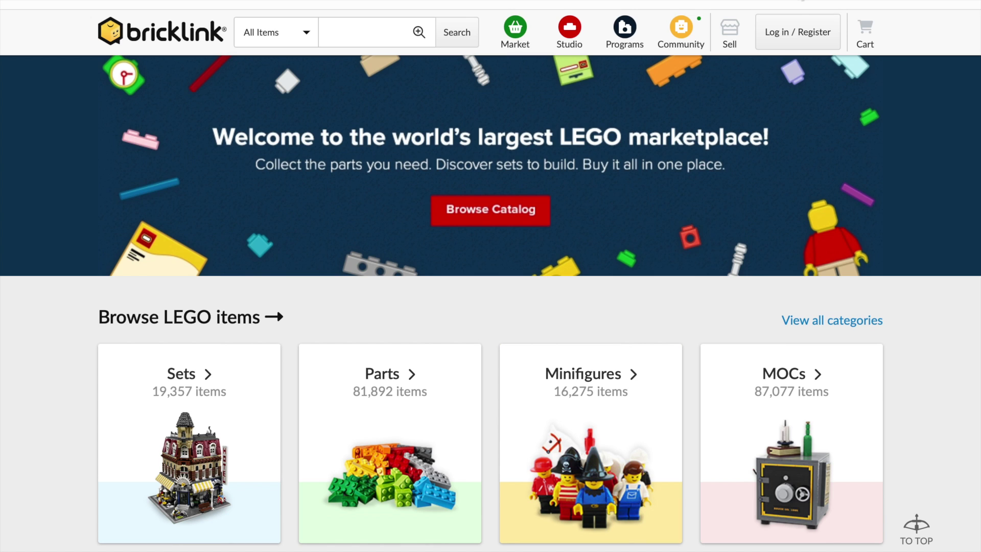
Sign in to BrickLink using the password manager's saved login.
left_click(792, 36)
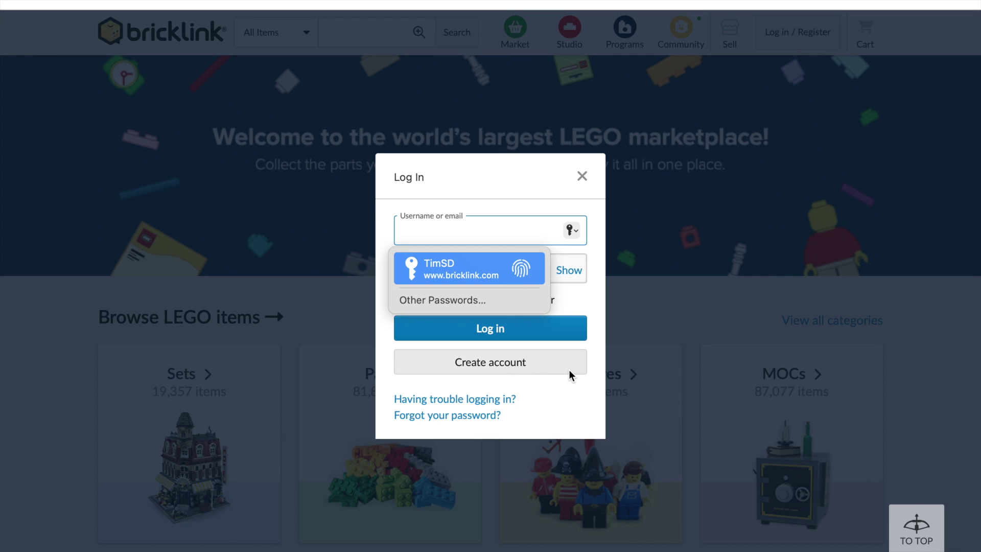
key("Return")
left_click(508, 326)
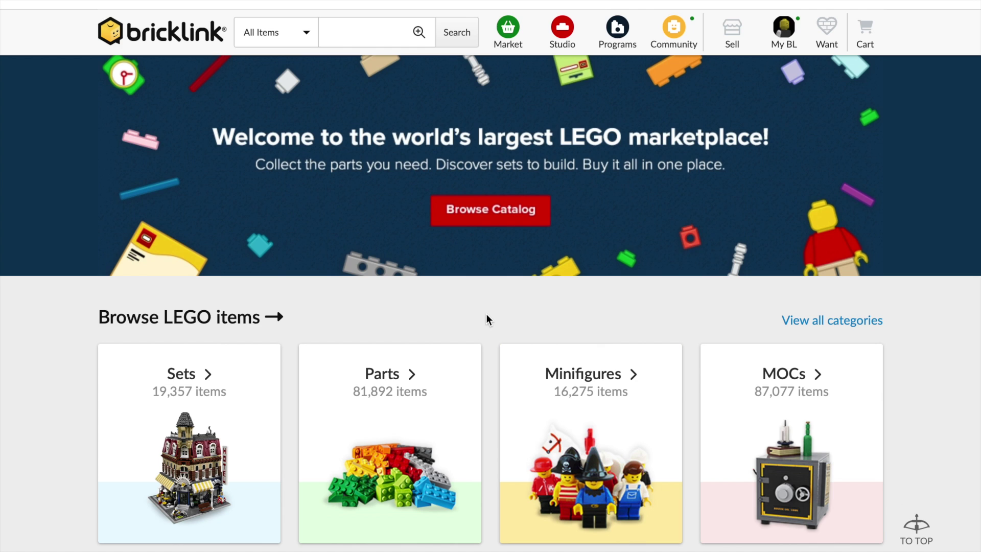
Go to the Wanted Lists page from the Want menu.
mouse_move(831, 42)
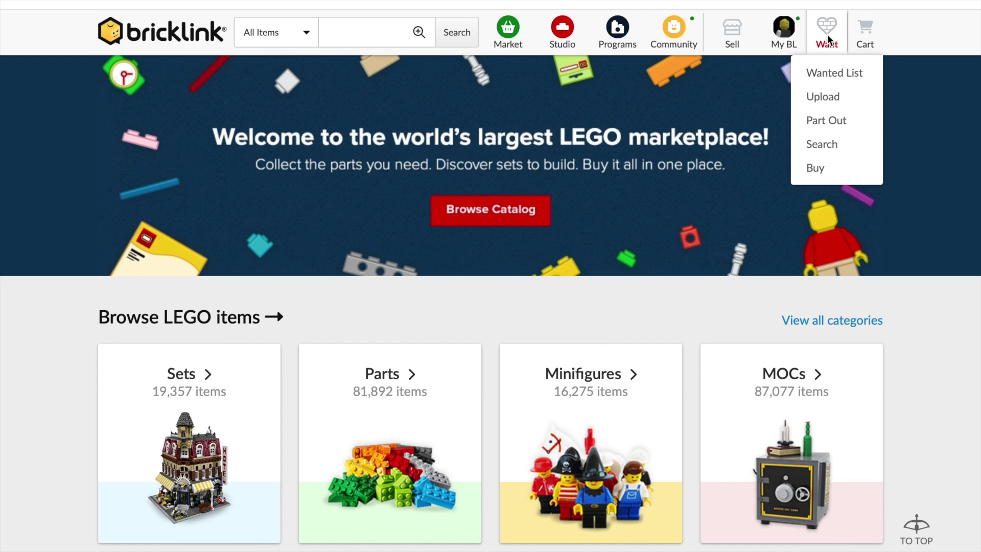
left_click(829, 74)
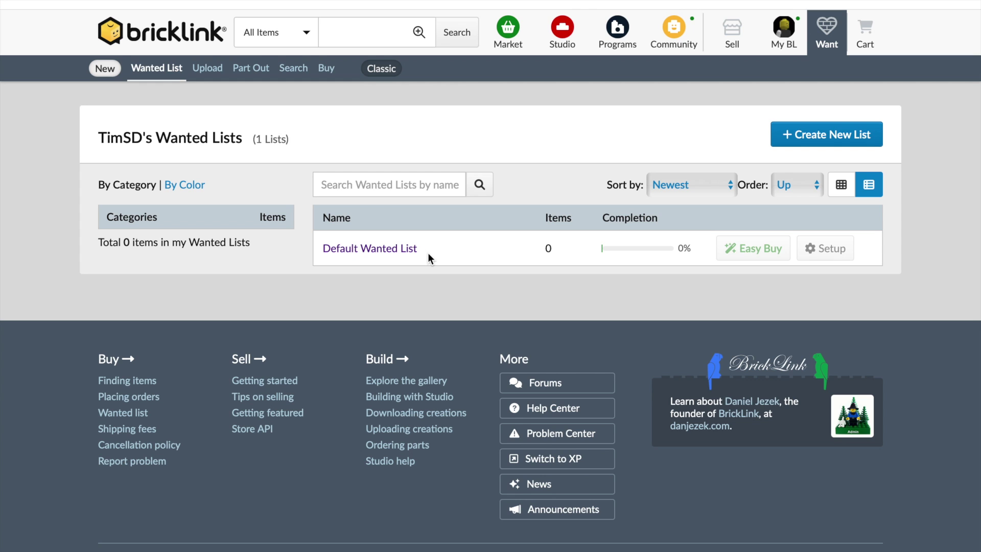
Create a new wanted list named 'MILS PLATE'.
left_click(820, 137)
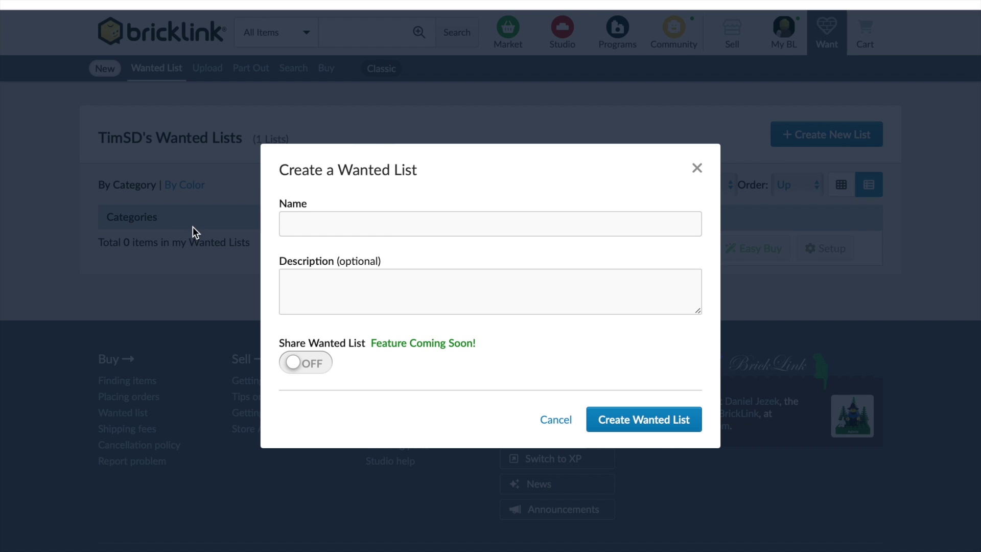
left_click(297, 234)
type("M")
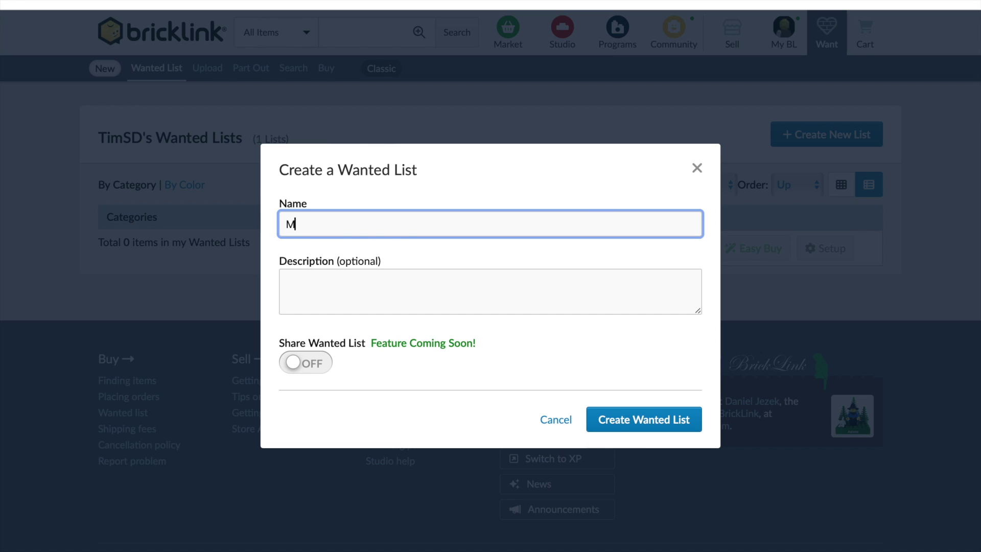
type("ILS PLATE")
left_click(649, 422)
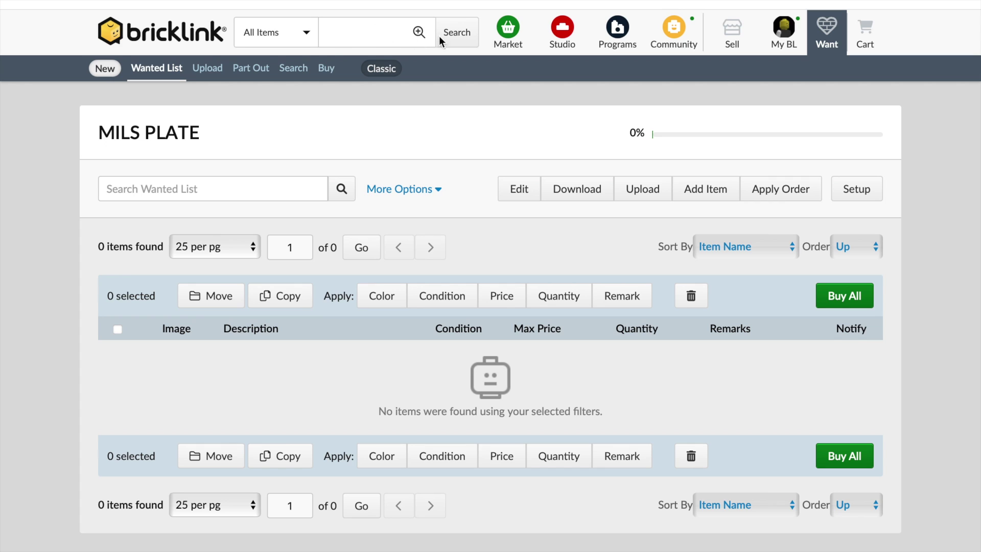
left_click(327, 33)
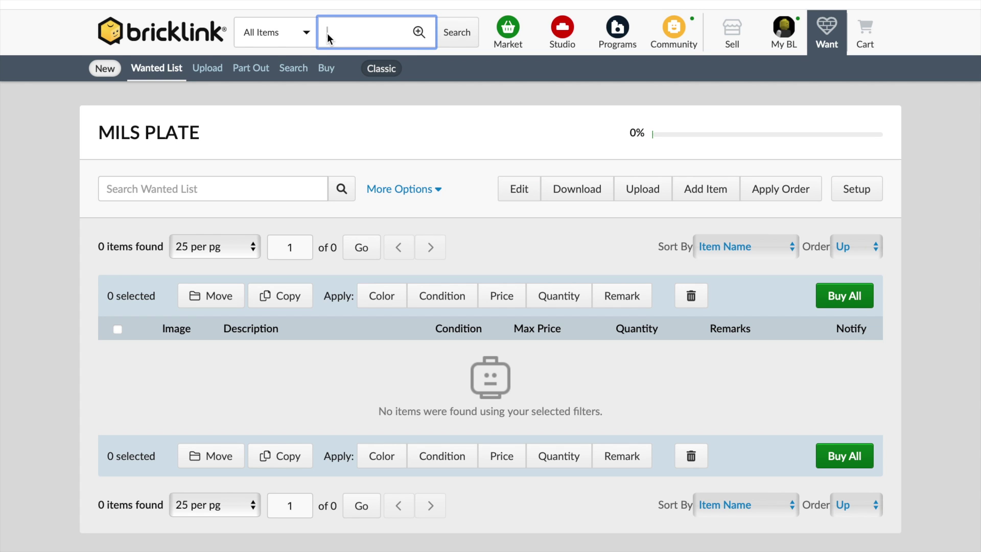
Search the catalog for '32x32 baseplate', then replace the search term with 3811.
type("32x")
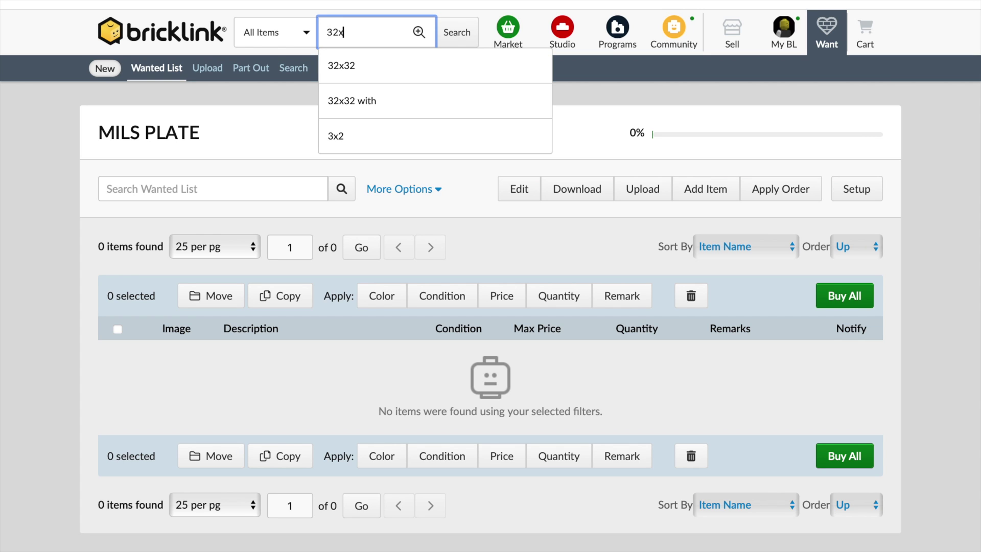
type("32 ba")
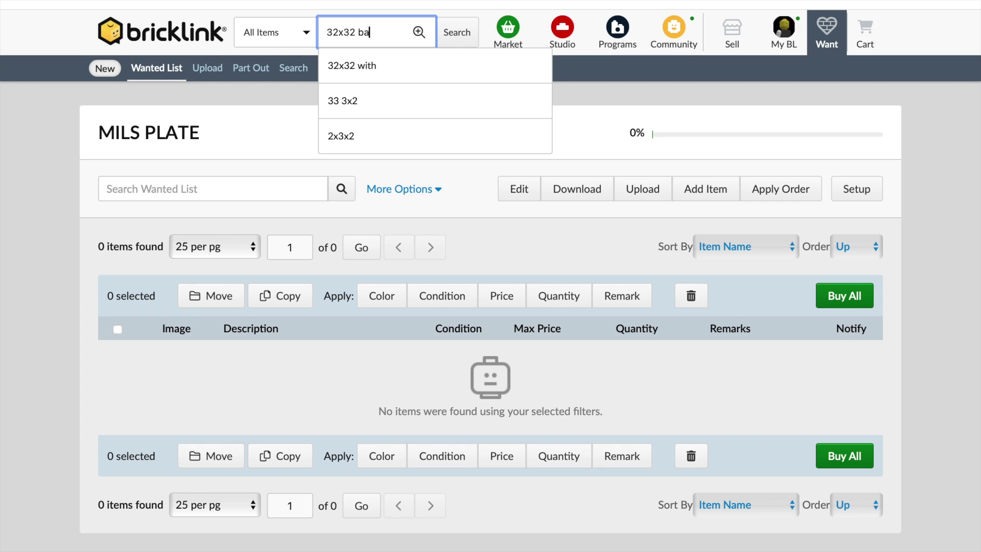
type("seplate")
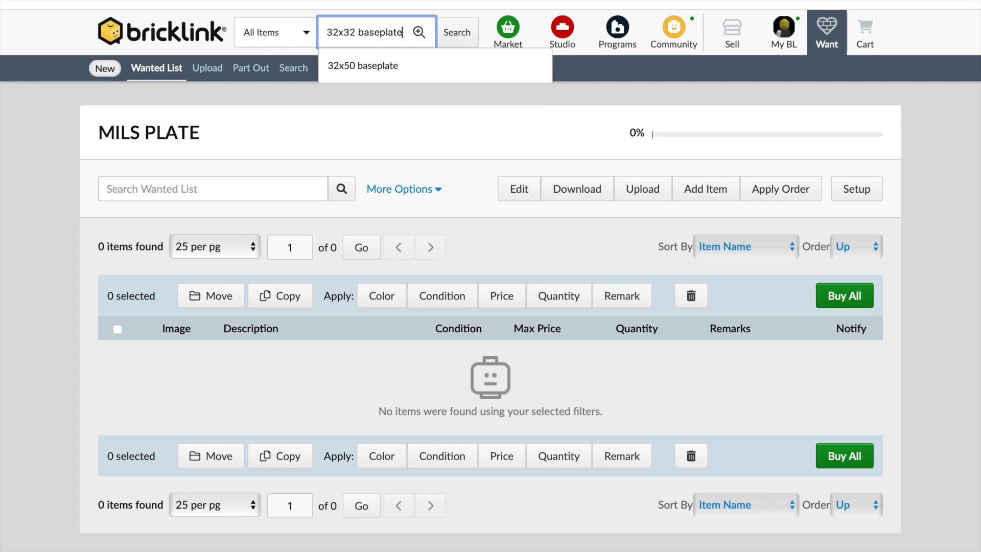
left_click(454, 37)
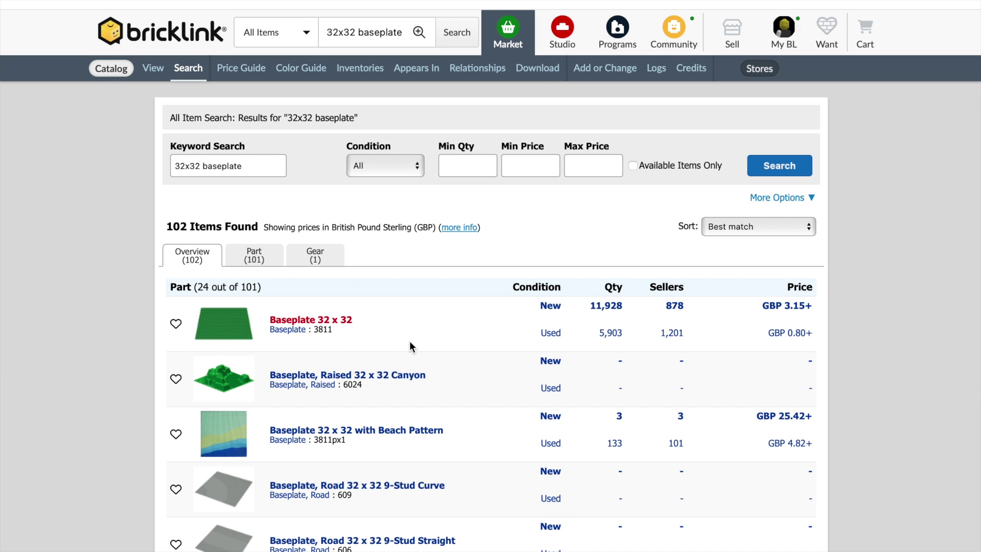
left_click(400, 32)
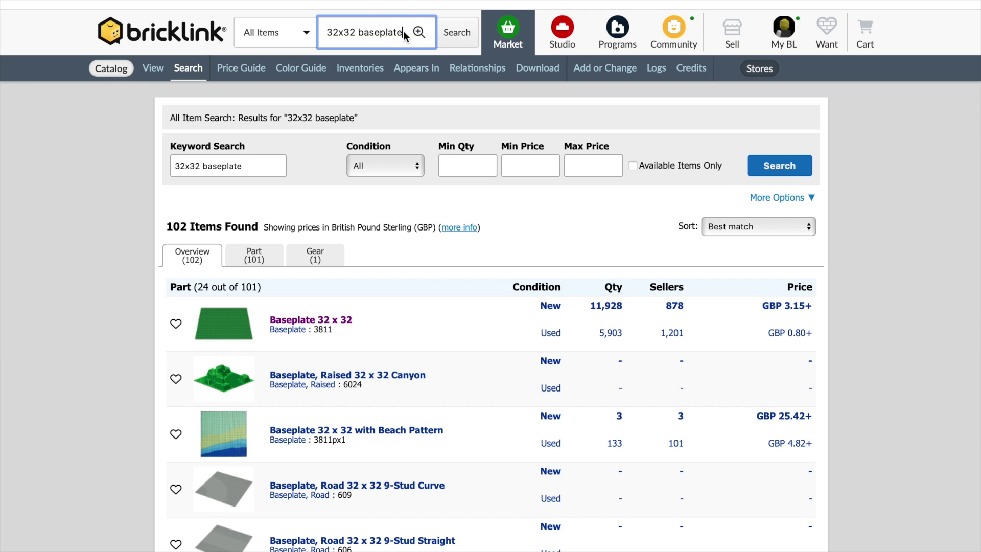
left_click_drag(403, 31, 323, 28)
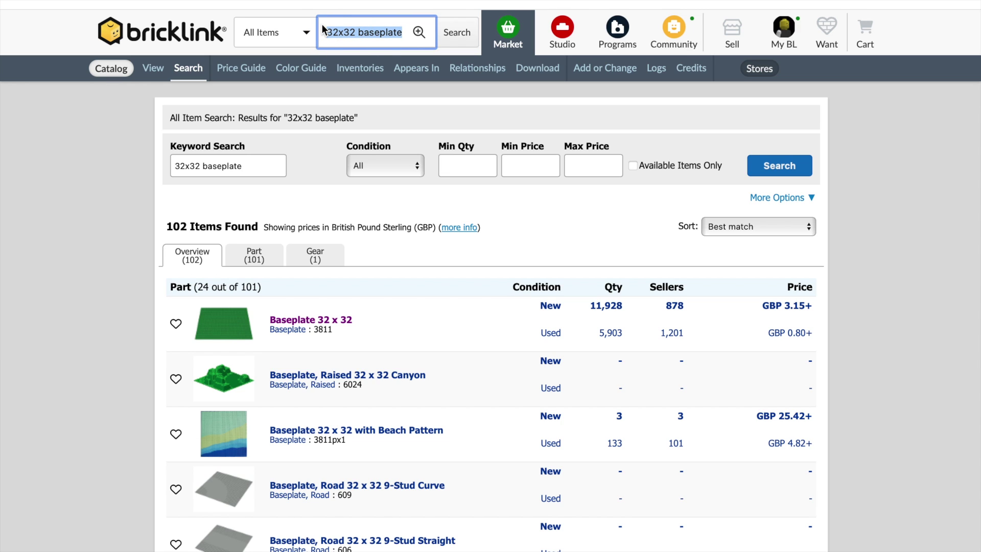
type("3811")
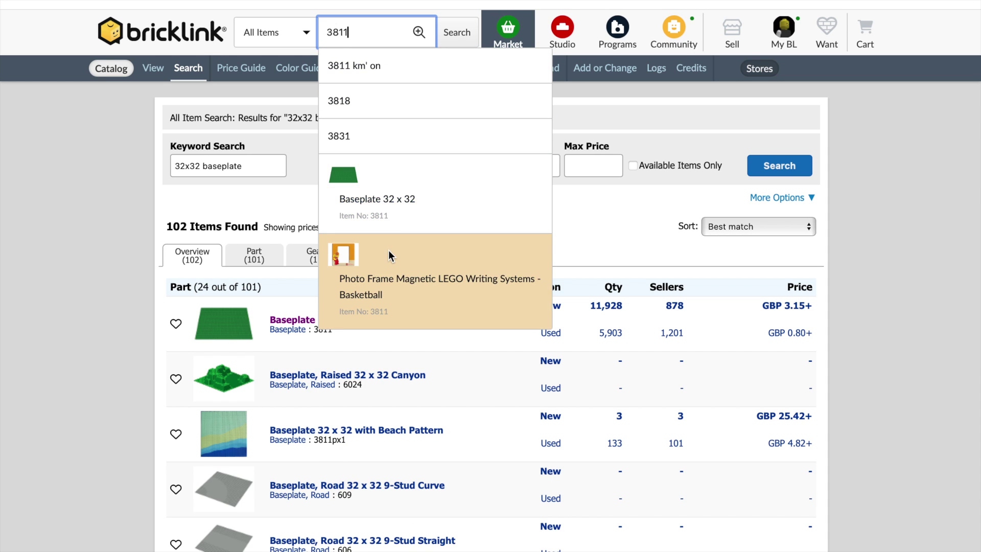
Open the Baseplate 32 x 32 (3811) page and review its colour and condition options.
left_click(446, 198)
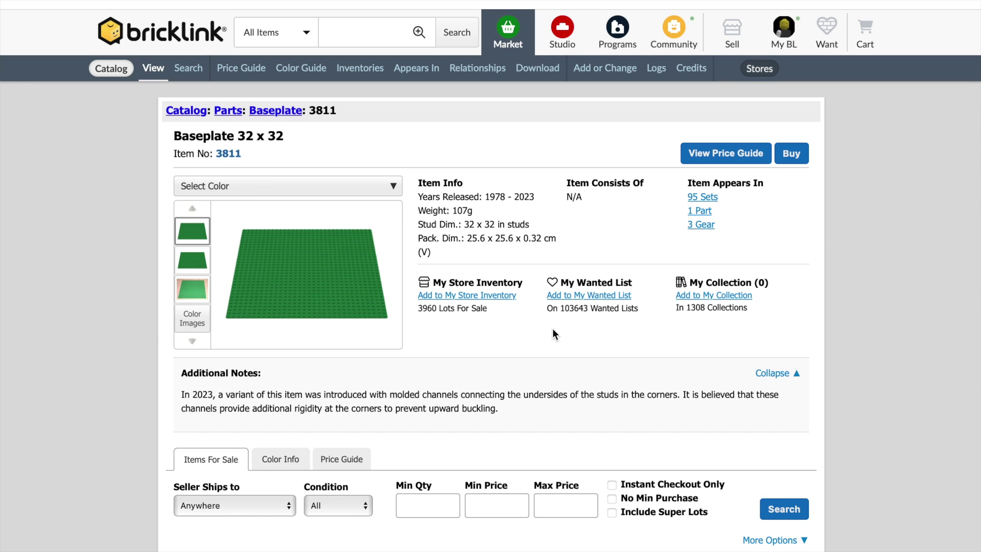
scroll(554, 333, "down", 2)
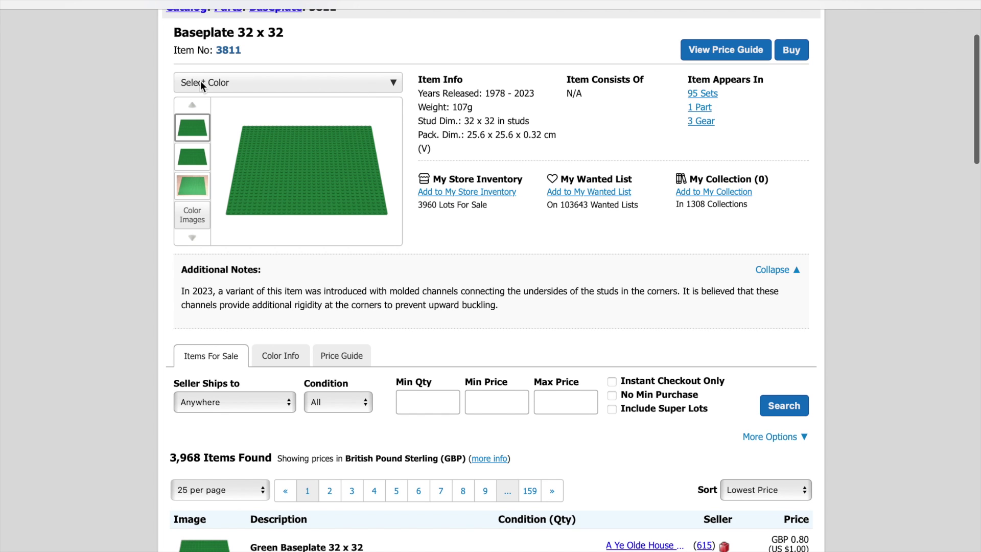
left_click(394, 83)
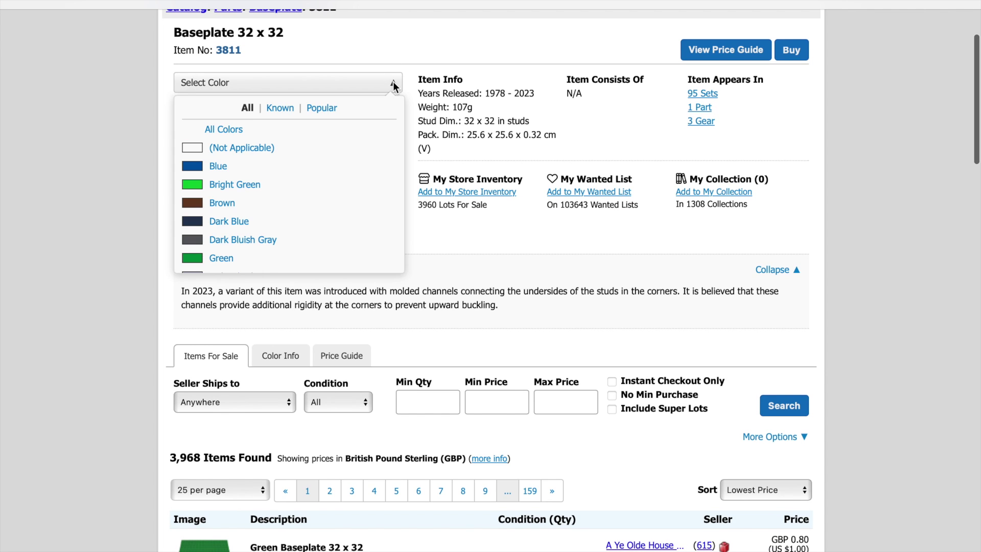
left_click(393, 82)
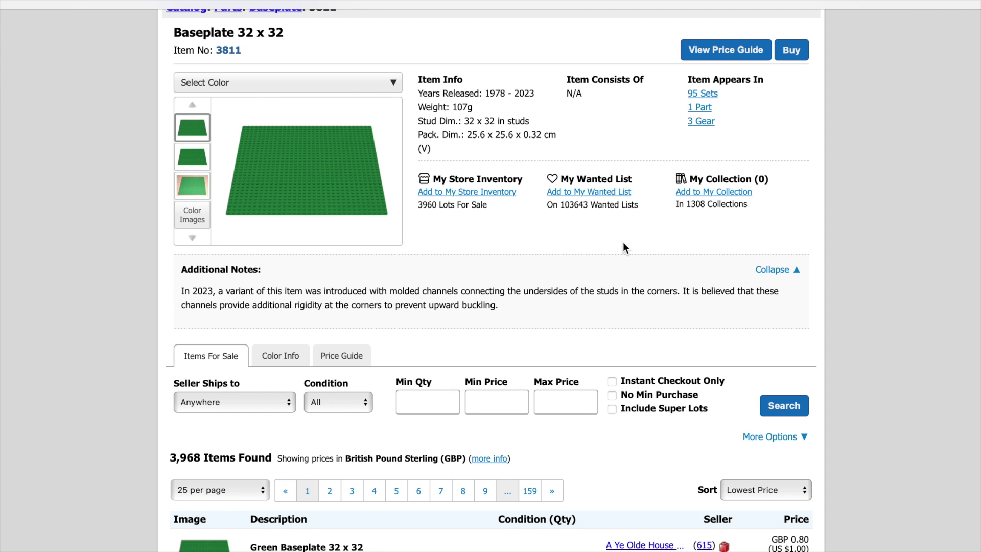
scroll(639, 256, "down", 3)
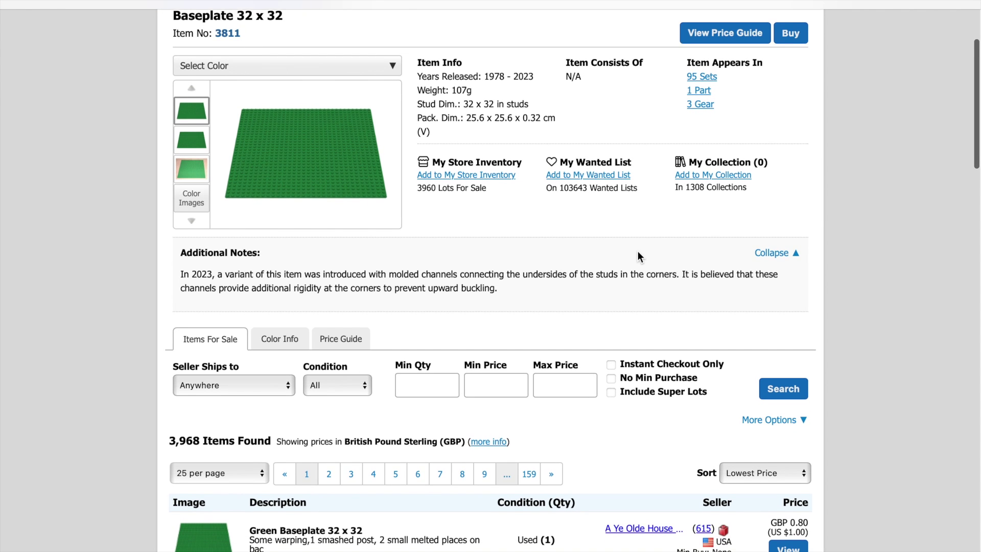
scroll(638, 251, "down", 2)
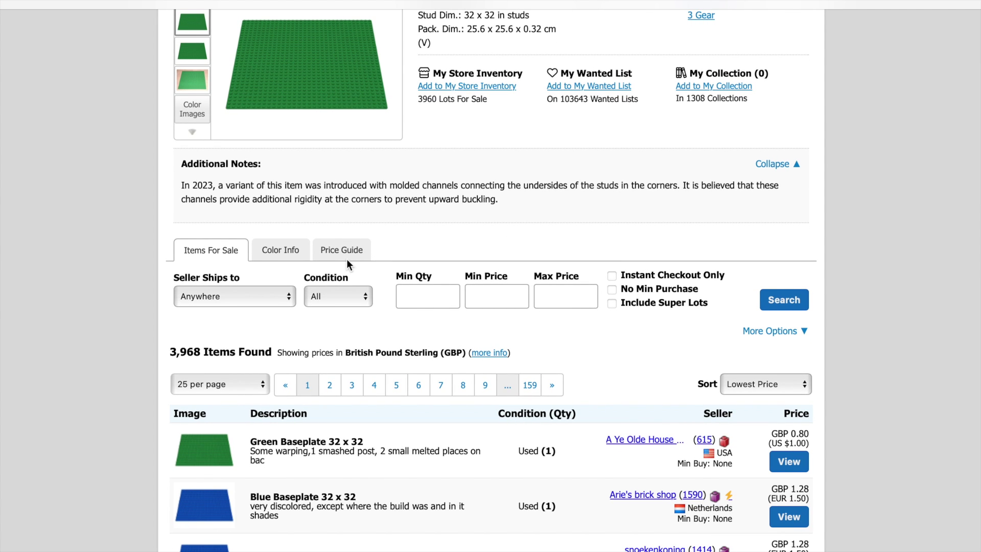
left_click(366, 301)
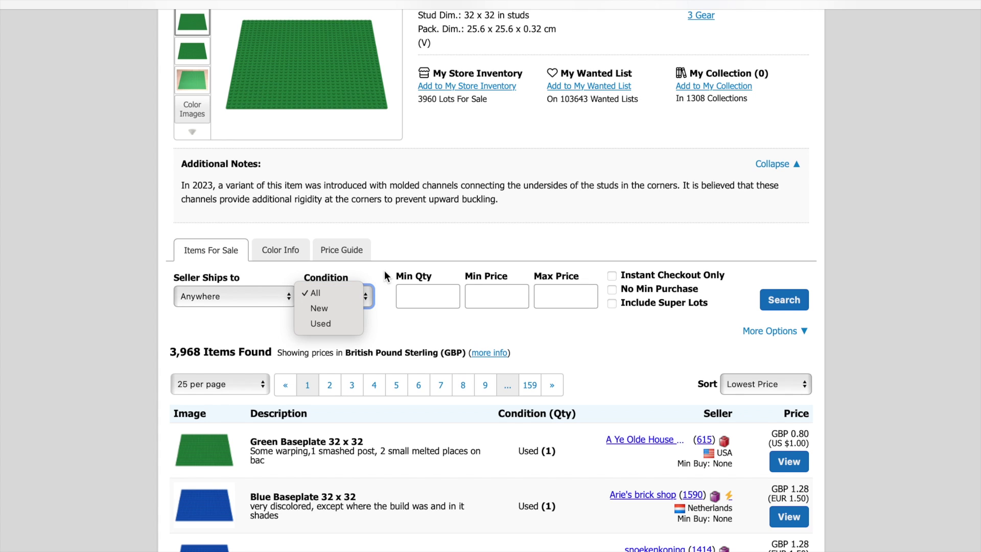
Filter the baseplate's for-sale listings to United Kingdom sellers, keeping all conditions.
left_click(425, 240)
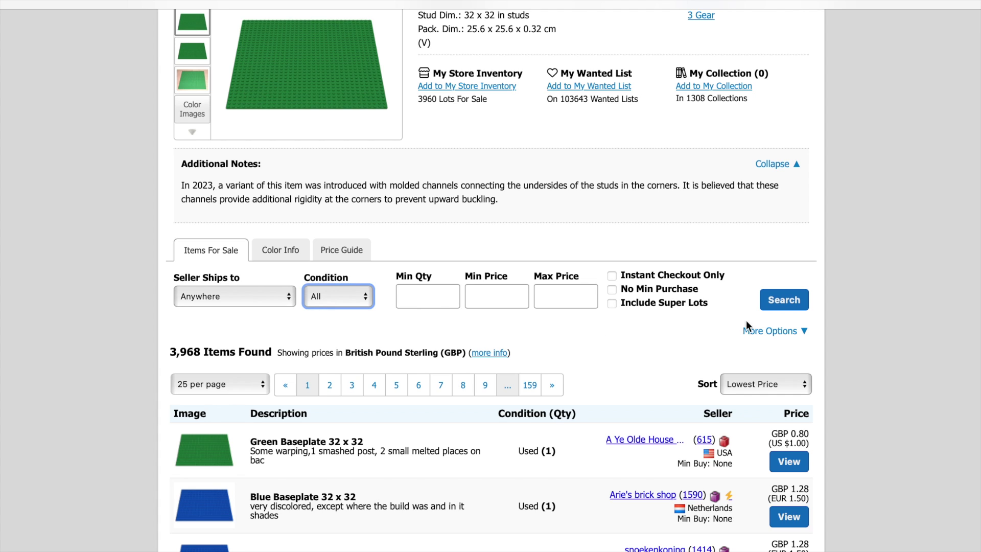
left_click(787, 332)
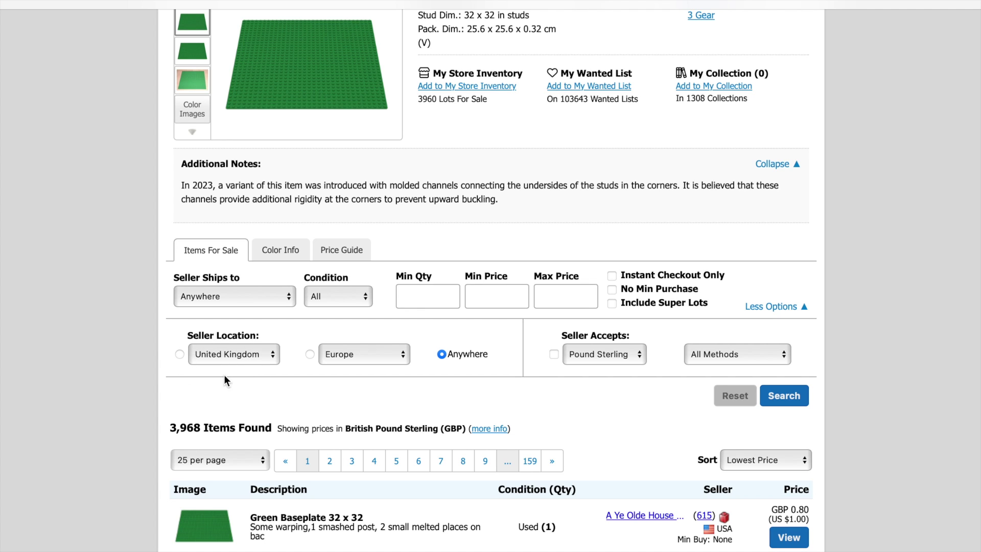
left_click(180, 354)
left_click(785, 398)
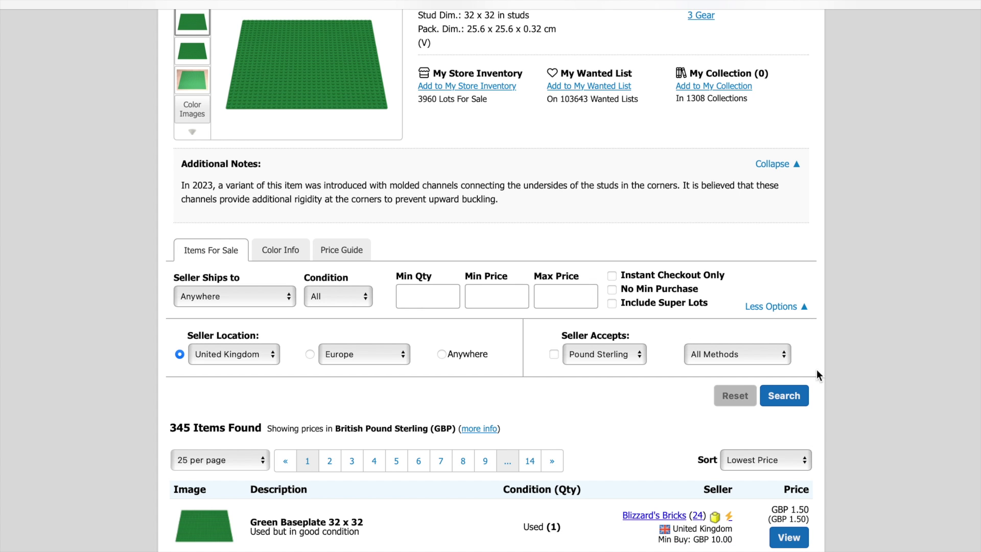
Browse the 345 UK listings, cheapest at GBP 1.50, then return to the top.
scroll(824, 376, "down", 5)
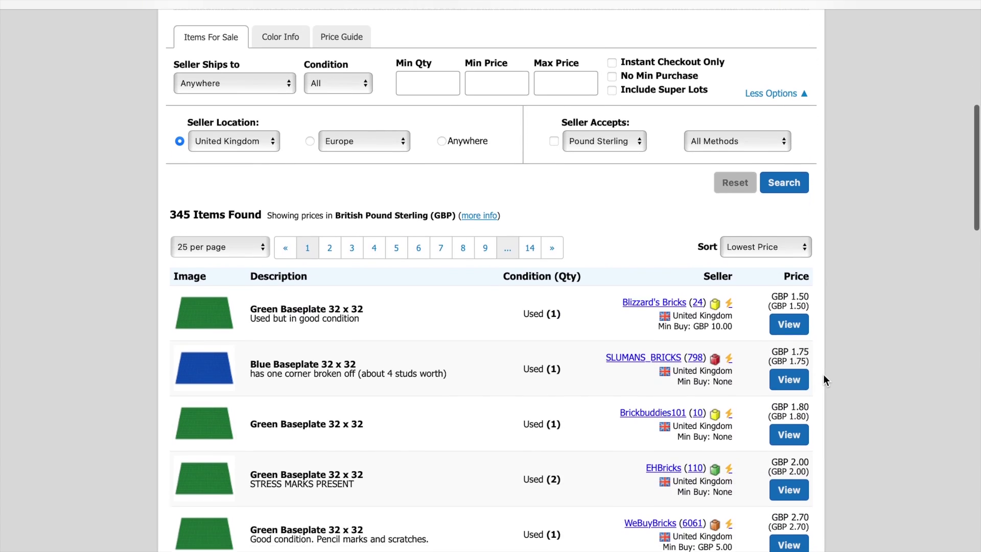
scroll(823, 376, "down", 3)
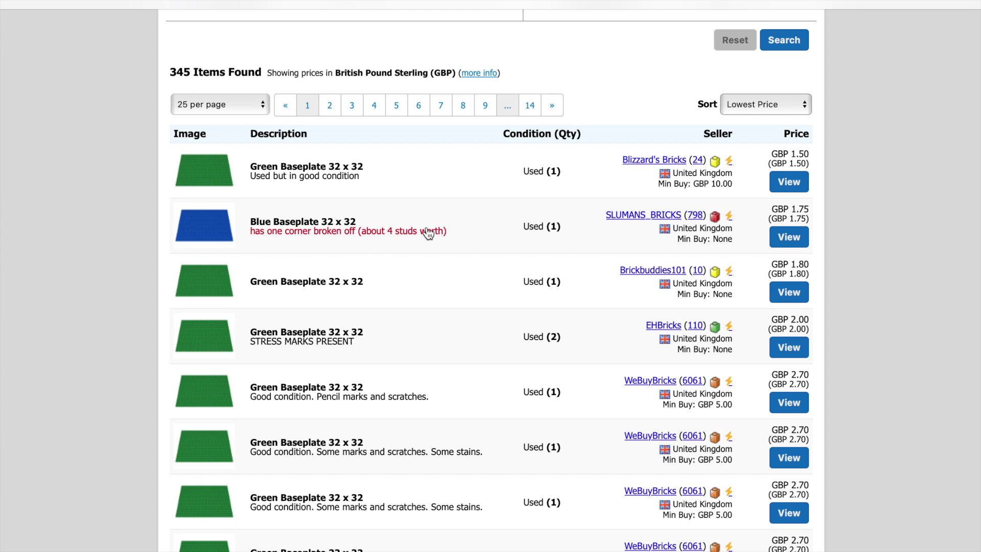
scroll(501, 220, "down", 3)
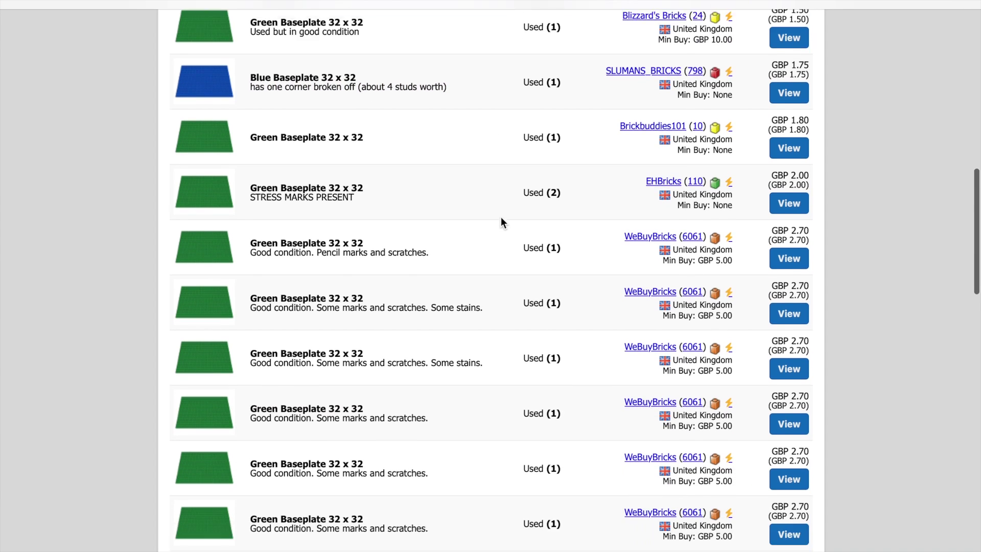
scroll(501, 220, "up", 2)
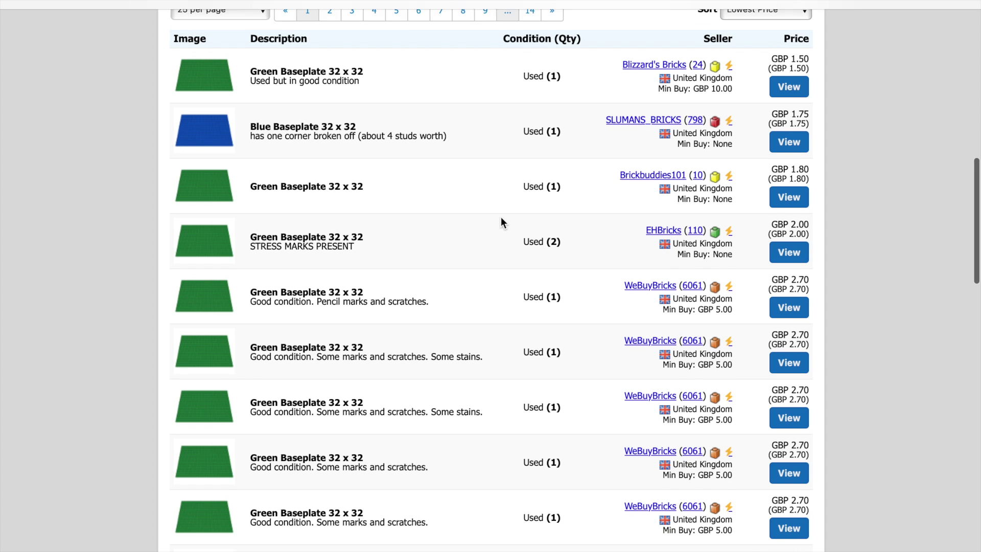
scroll(501, 220, "up", 1)
scroll(501, 220, "up", 2)
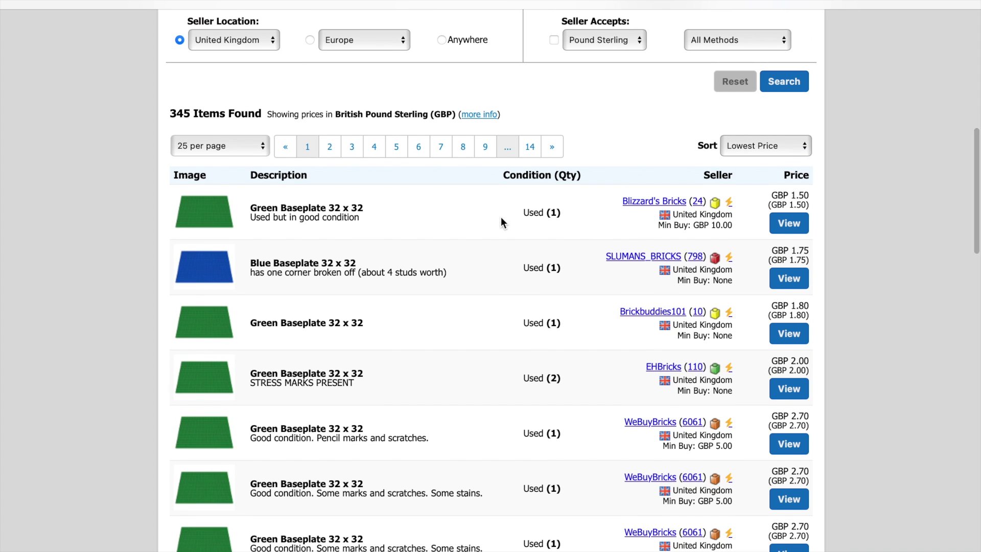
scroll(501, 220, "up", 6)
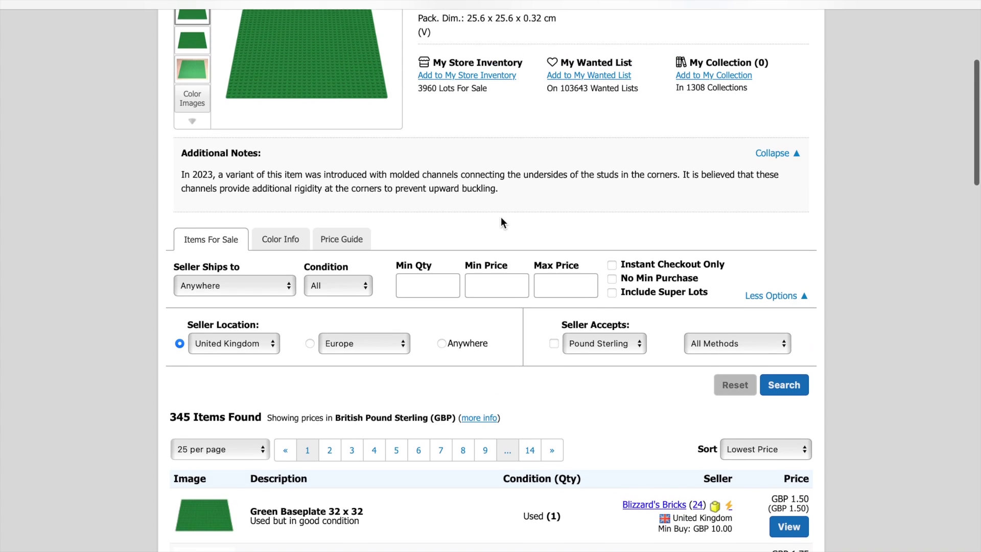
scroll(501, 221, "up", 3)
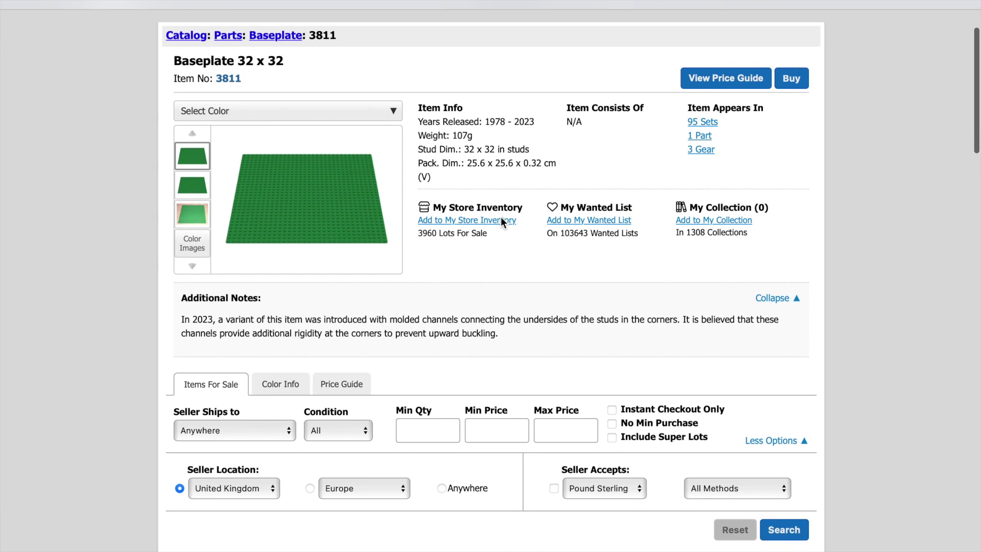
Save one Baseplate 32 x 32, any condition, to the MILS PLATE wanted list.
scroll(501, 216, "up", 2)
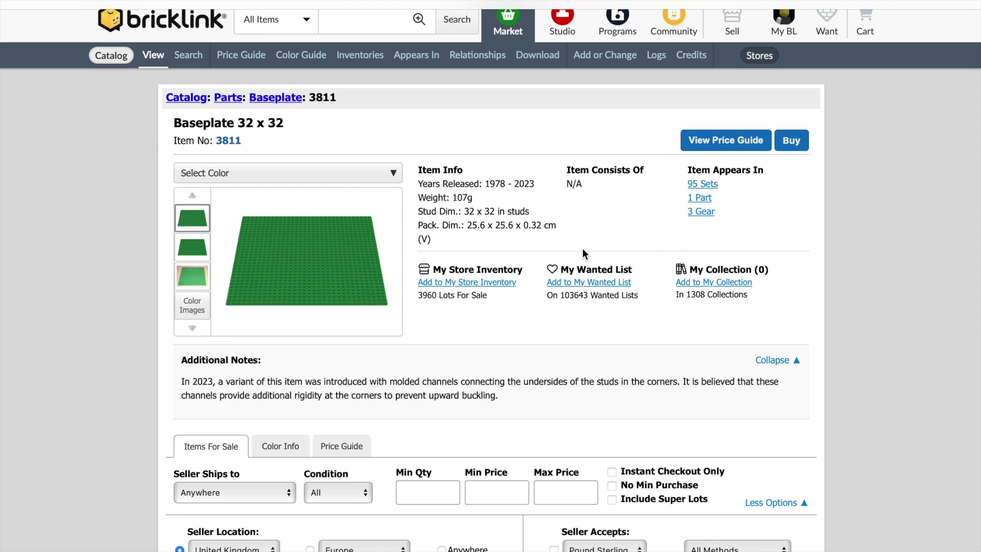
left_click(585, 283)
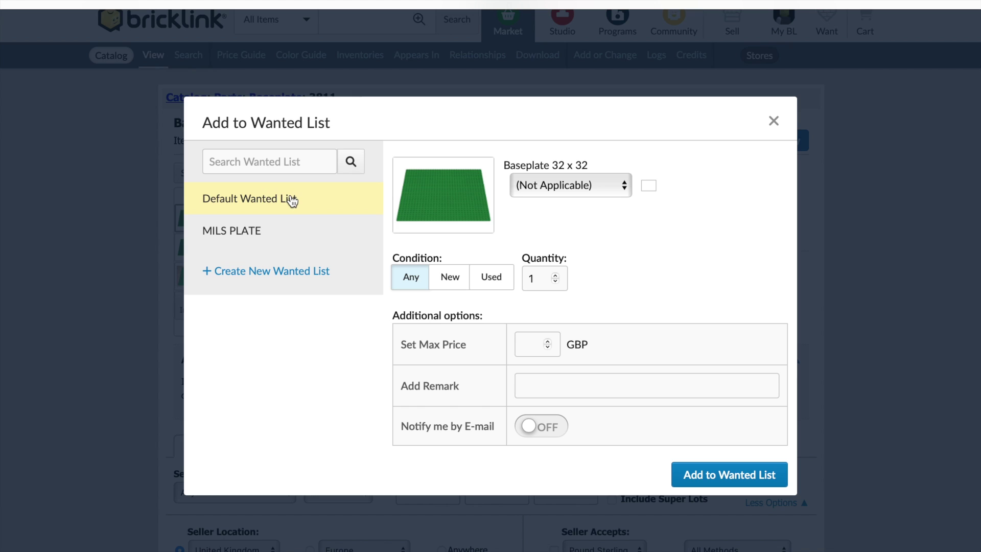
left_click(270, 235)
left_click(727, 470)
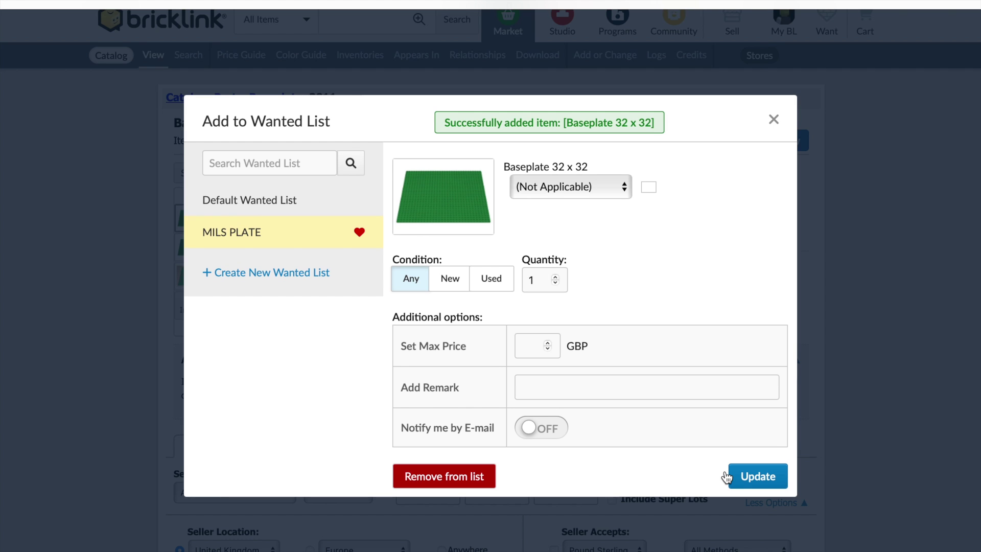
left_click(728, 477)
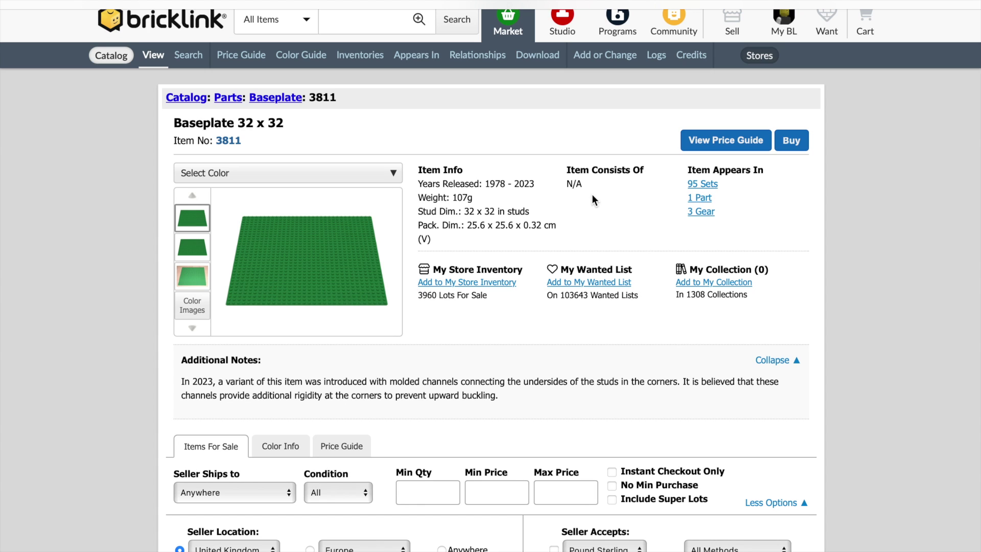
Look up part 3701 and open Technic, Brick 1 x 4 with Holes, checking its colours.
left_click(349, 24)
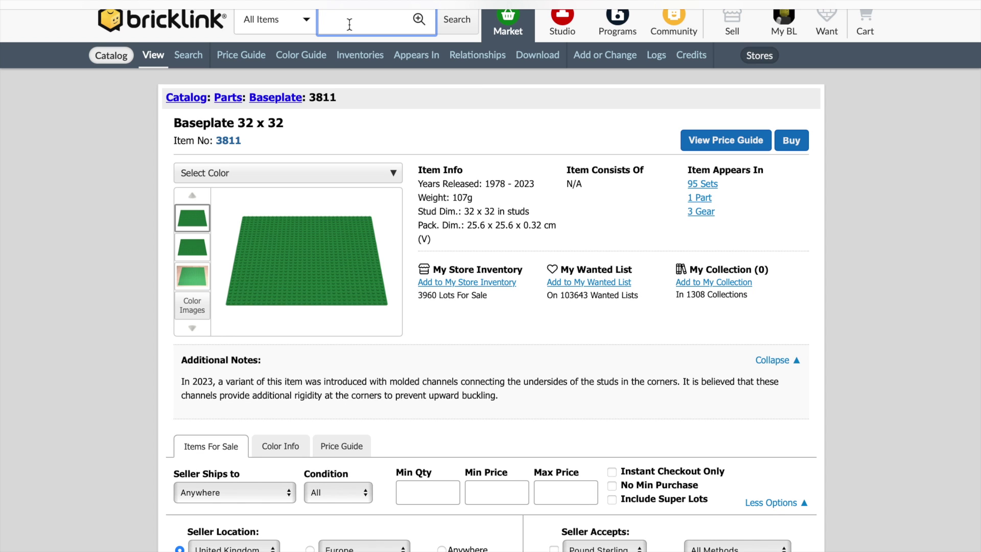
type("3701")
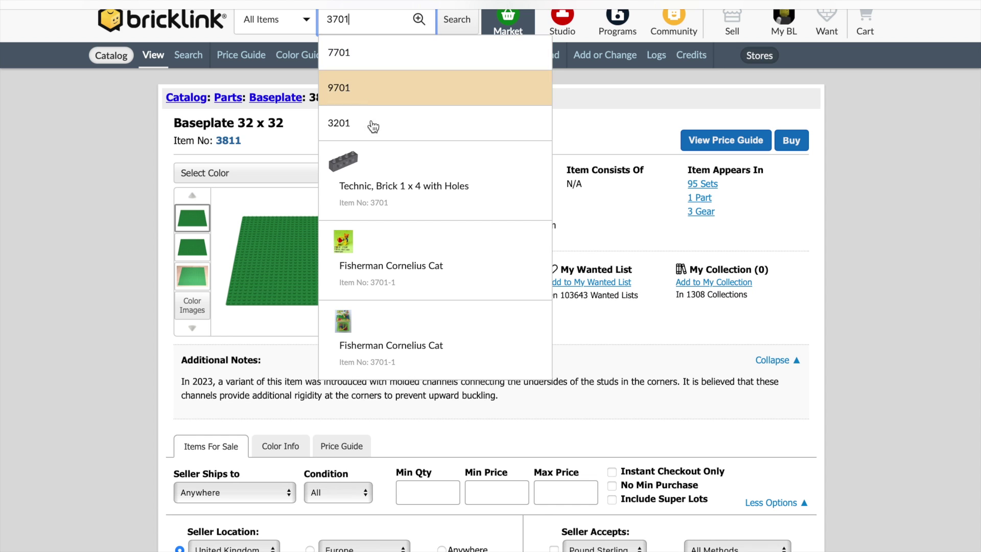
left_click(376, 173)
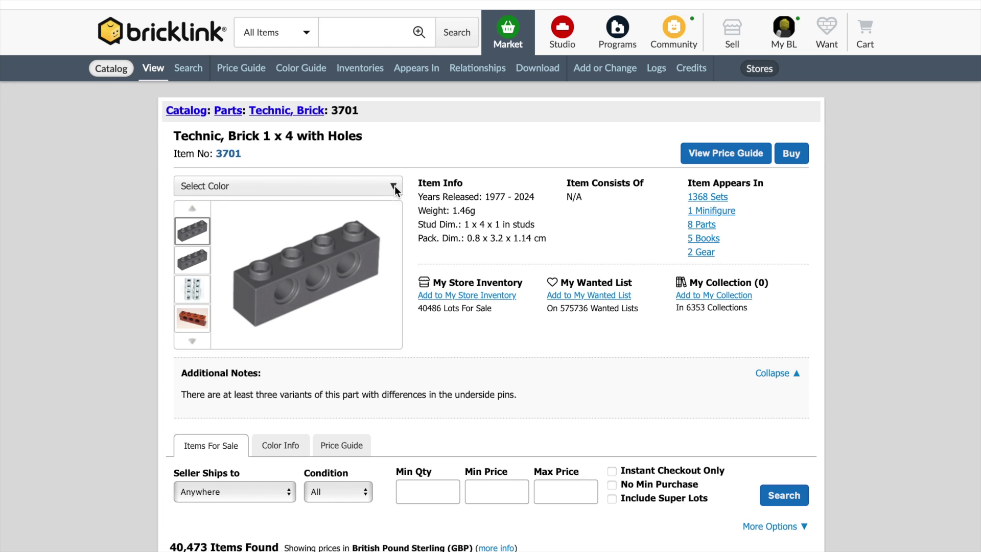
left_click(394, 186)
scroll(302, 344, "down", 5)
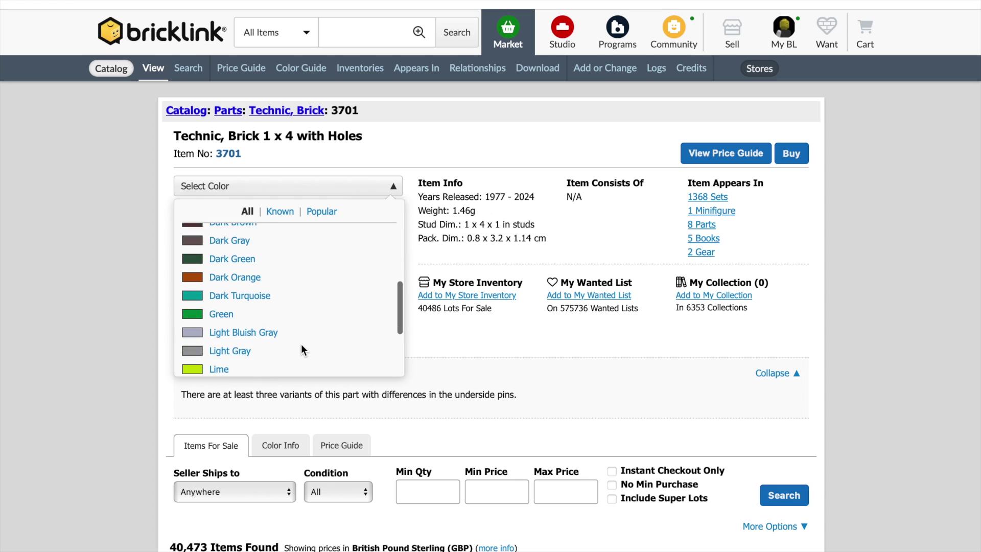
scroll(301, 344, "up", 5)
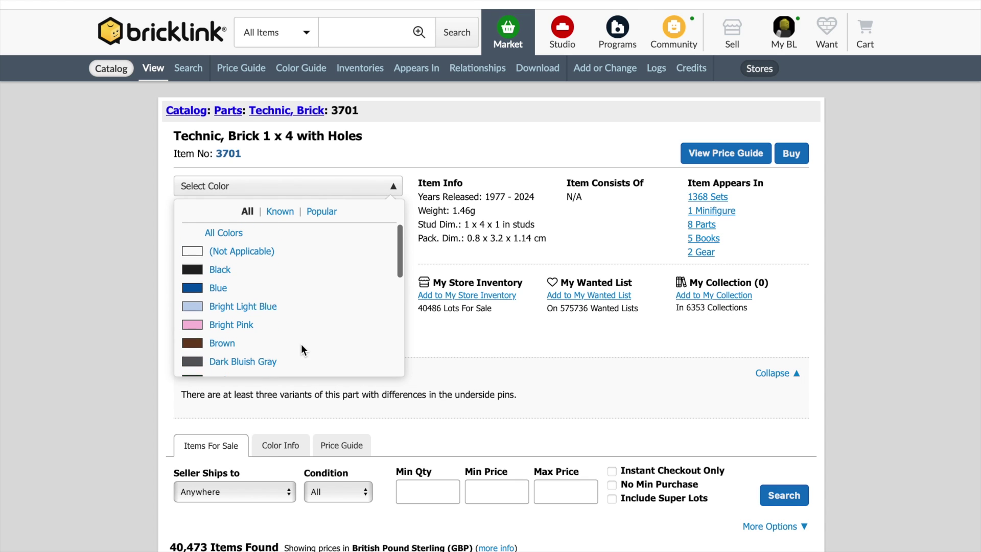
left_click(394, 187)
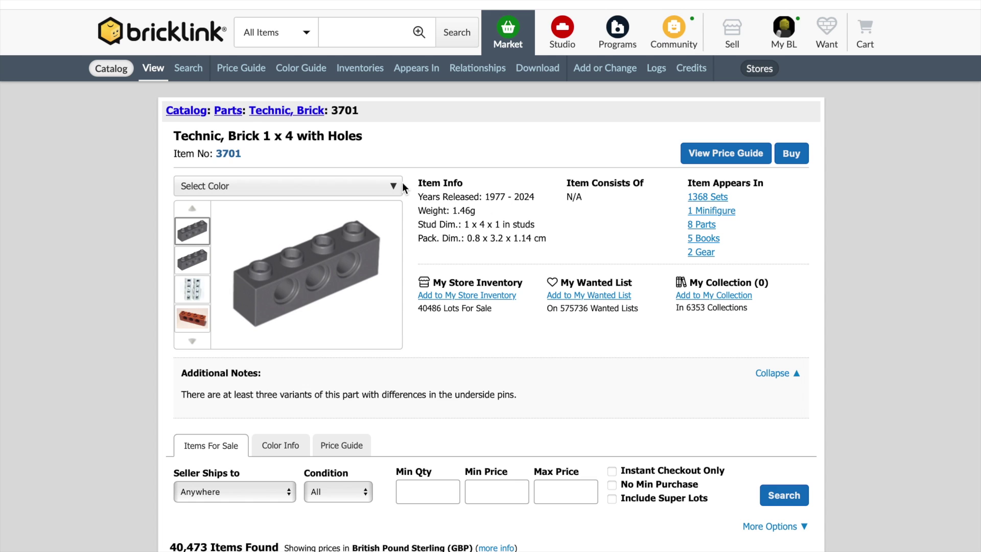
left_click(593, 302)
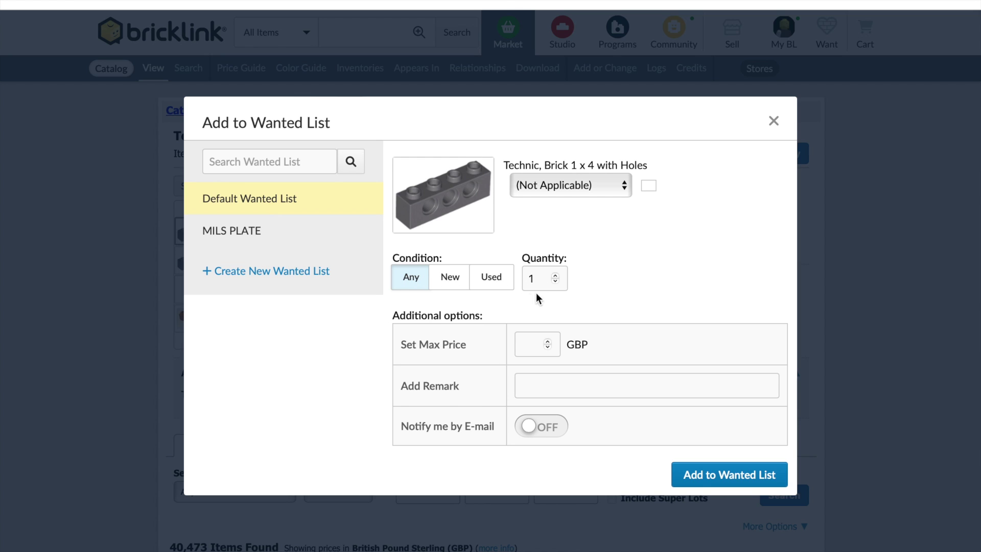
Add 8 Technic, Brick 1 x 4 with Holes to the Default Wanted List.
left_click(531, 279)
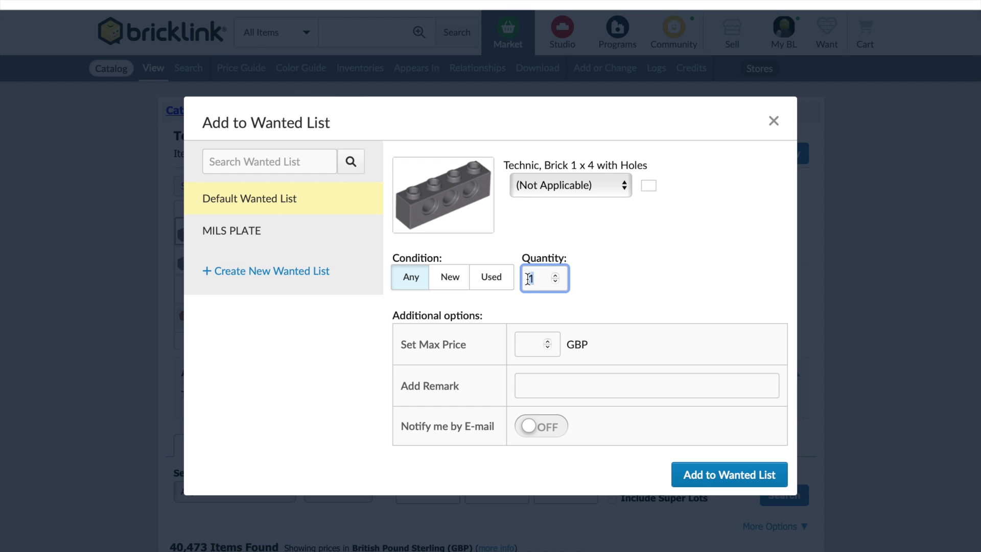
type("8")
left_click(763, 484)
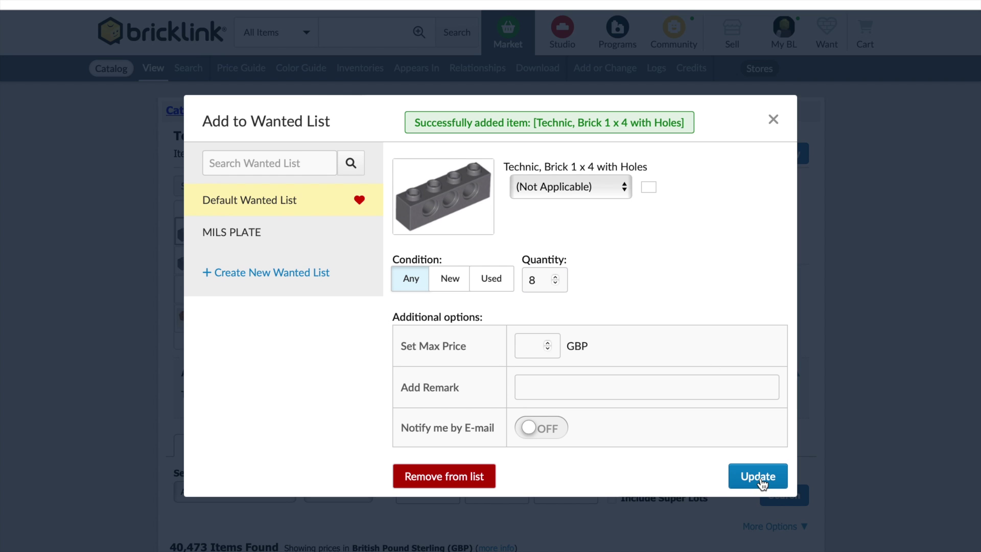
left_click(763, 484)
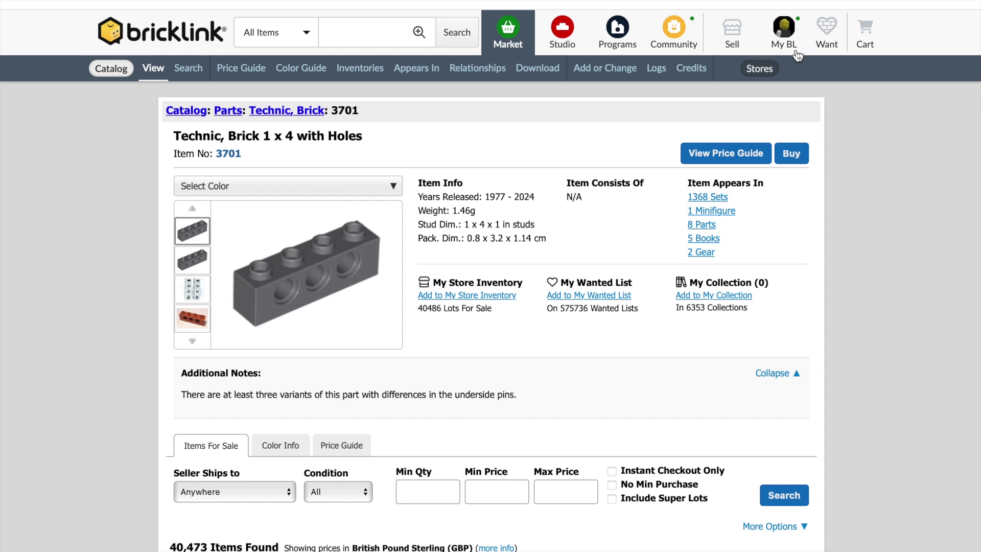
mouse_move(832, 45)
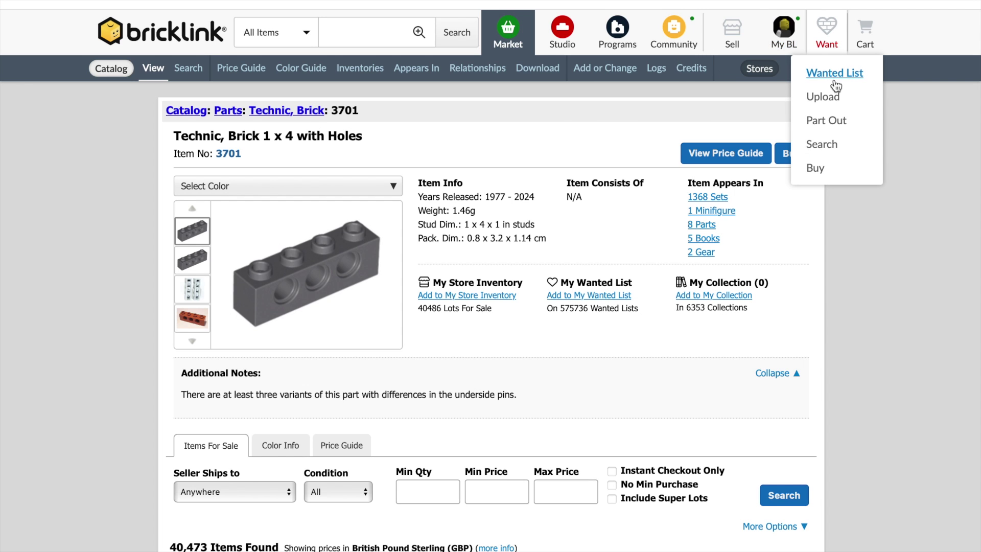
Move the Technic brick from Default Wanted List into MILS PLATE, which then holds 2 items.
left_click(833, 72)
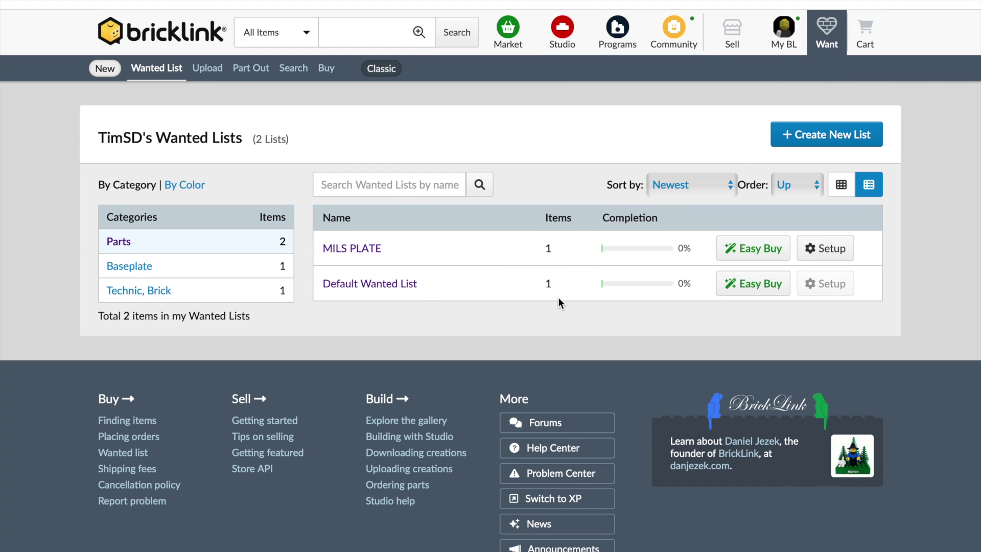
left_click(359, 290)
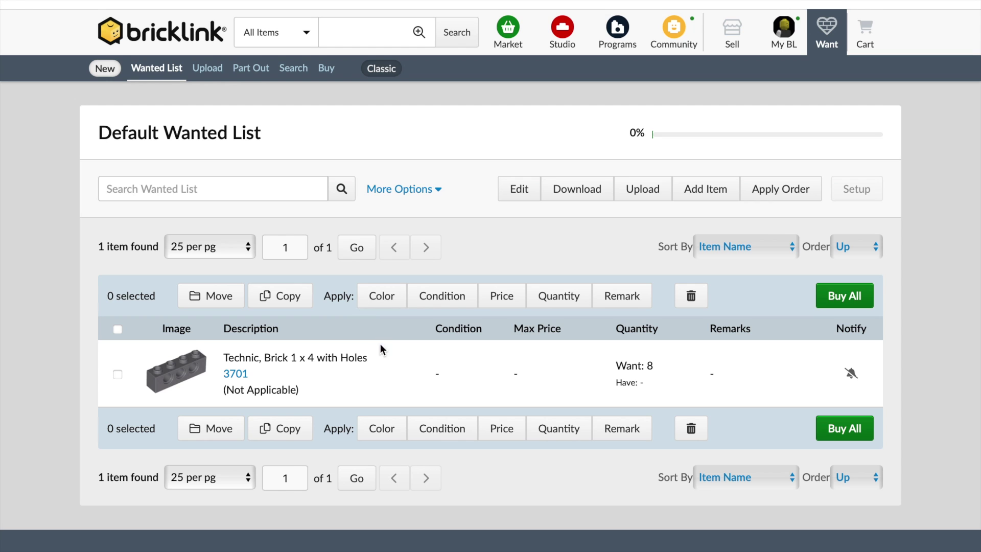
left_click(117, 375)
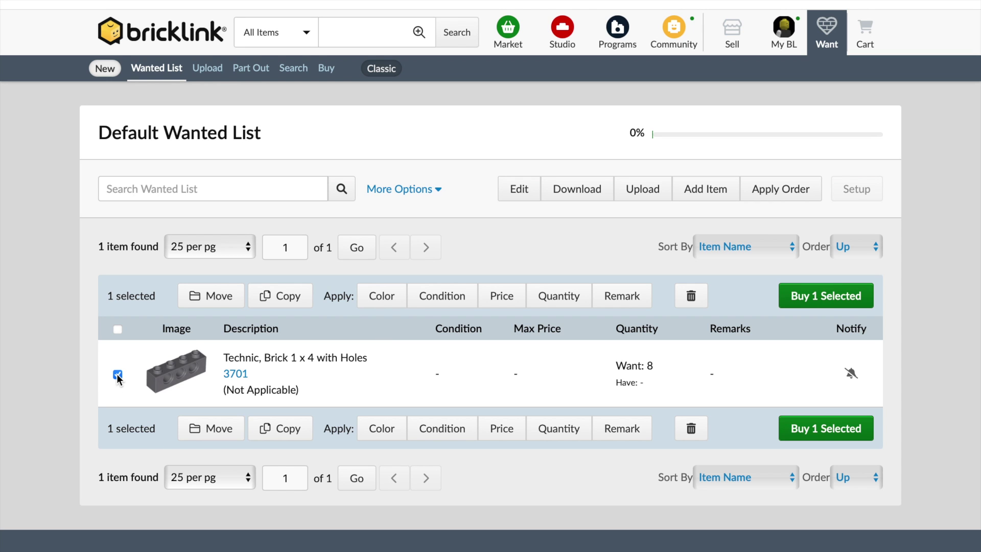
left_click(213, 432)
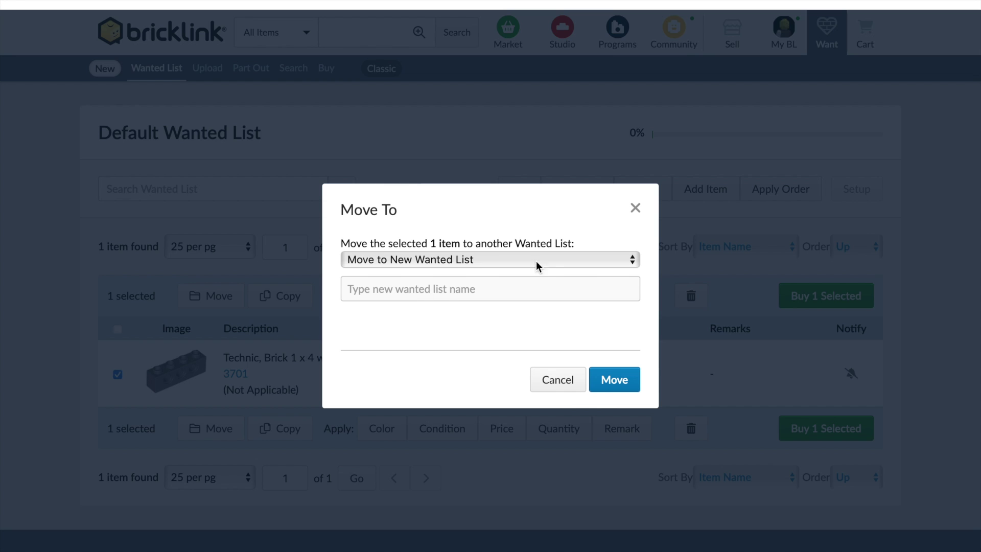
left_click(632, 260)
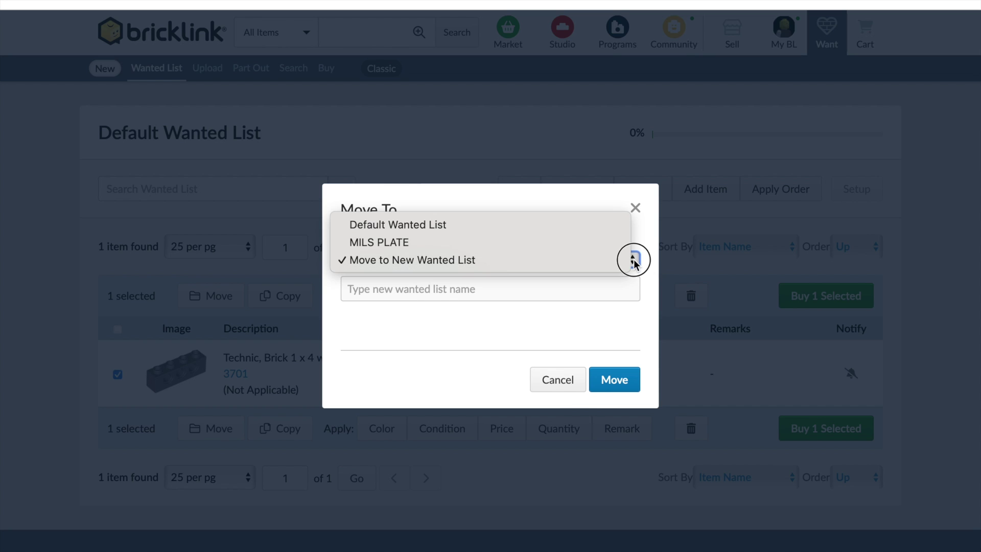
left_click(465, 243)
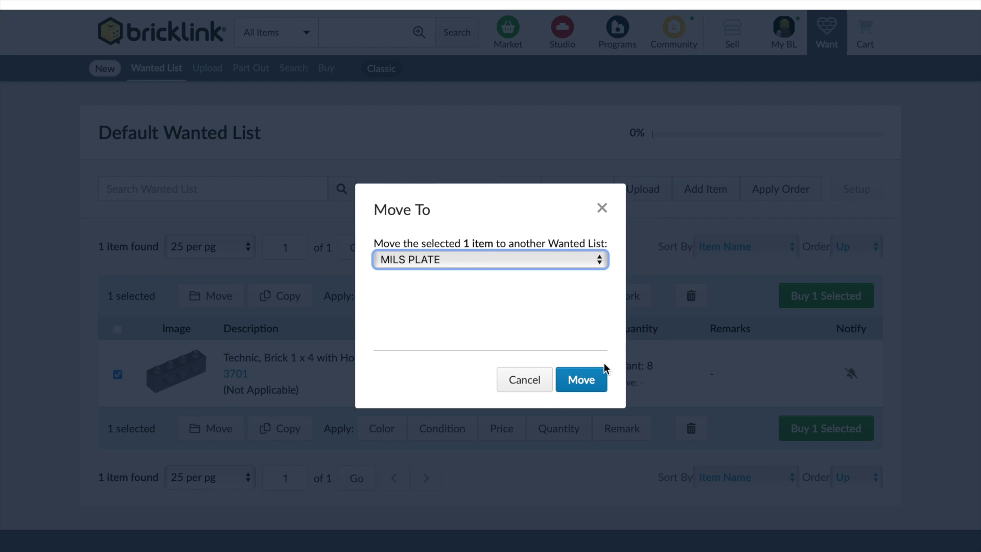
left_click(583, 381)
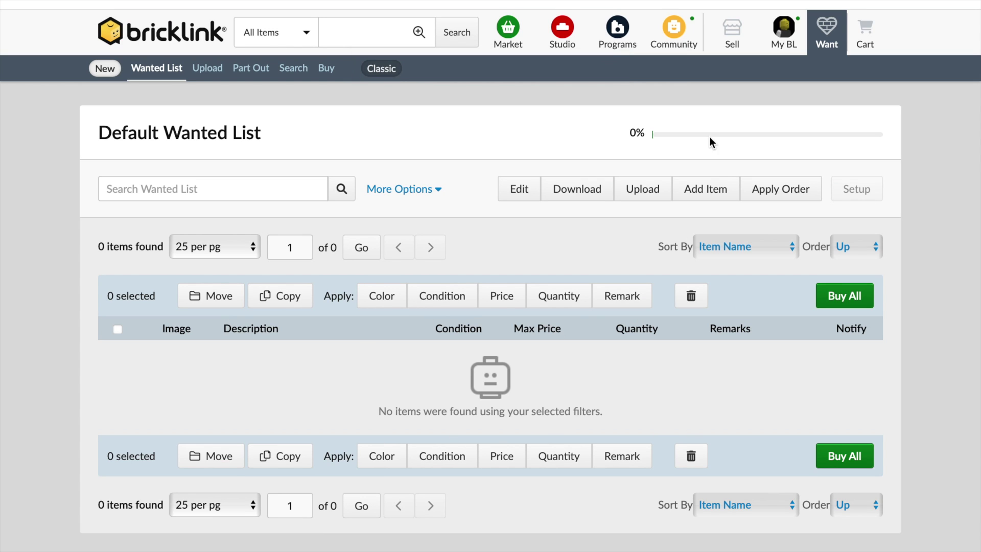
left_click(826, 32)
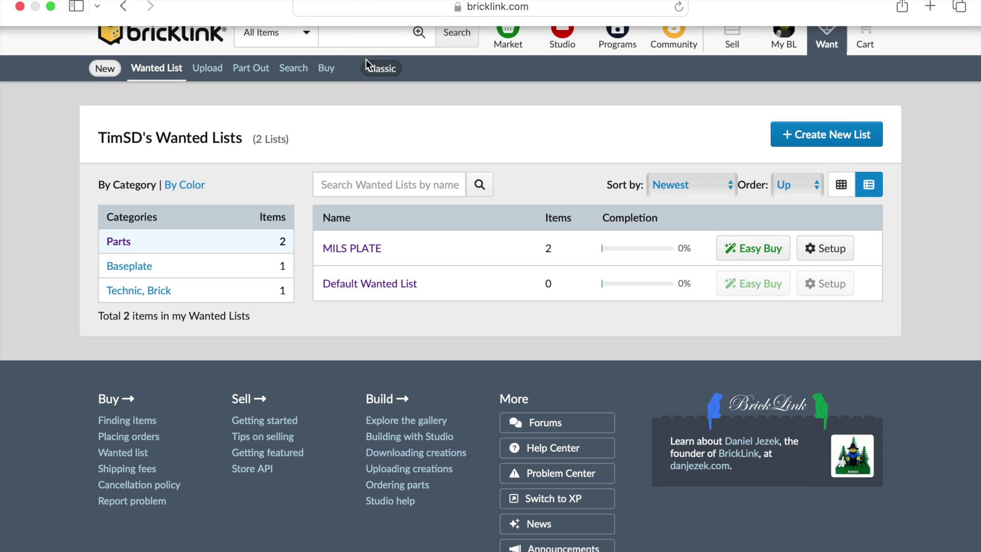
Search the catalog for 3002 and open the Brick 2 x 3 page.
left_click(332, 32)
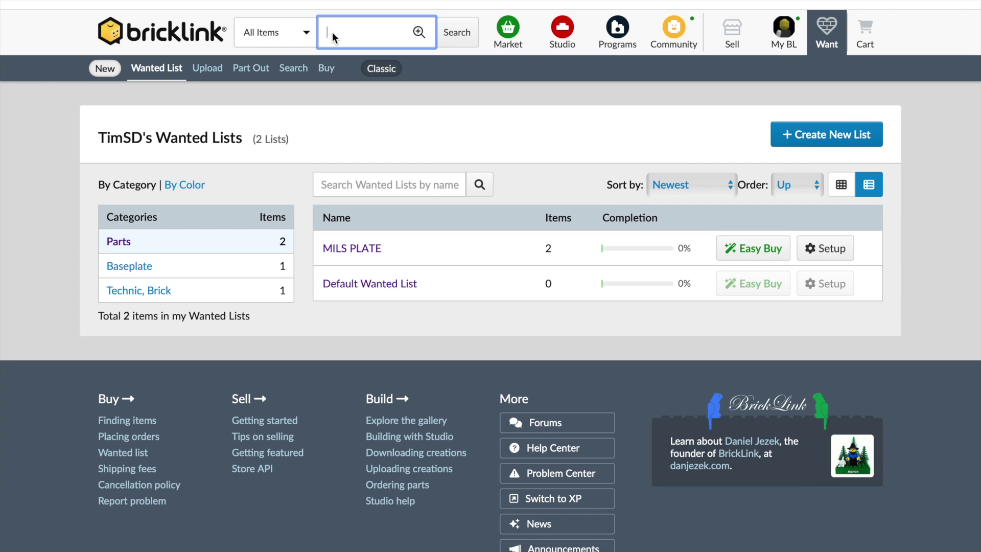
type("3002")
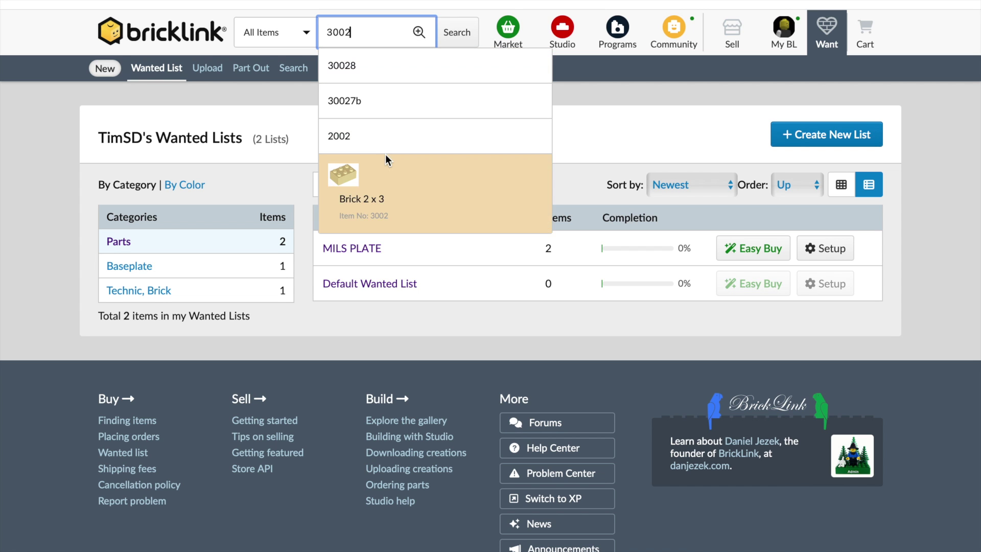
left_click(385, 187)
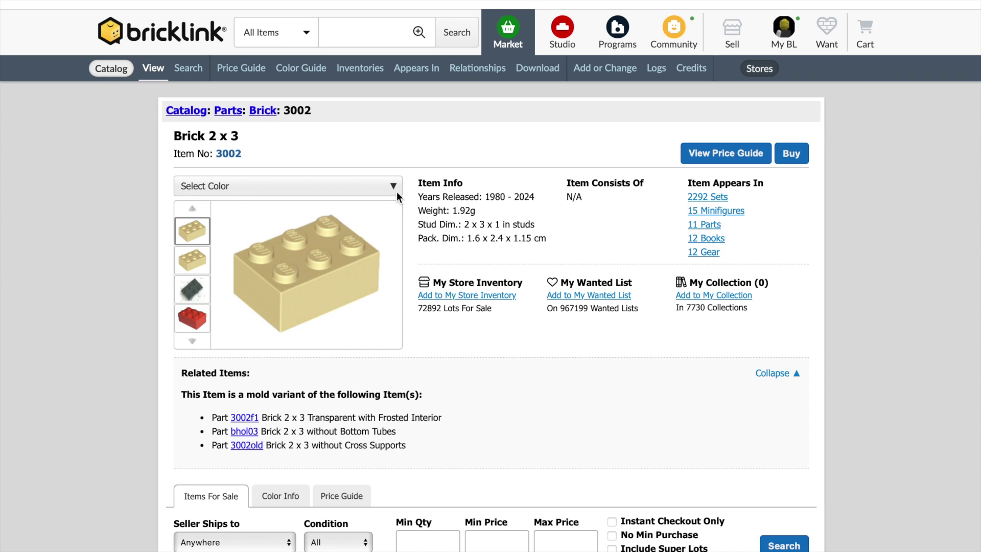
Put the Brick 2 x 3 on the MILS PLATE wanted list with quantity 8.
left_click(608, 296)
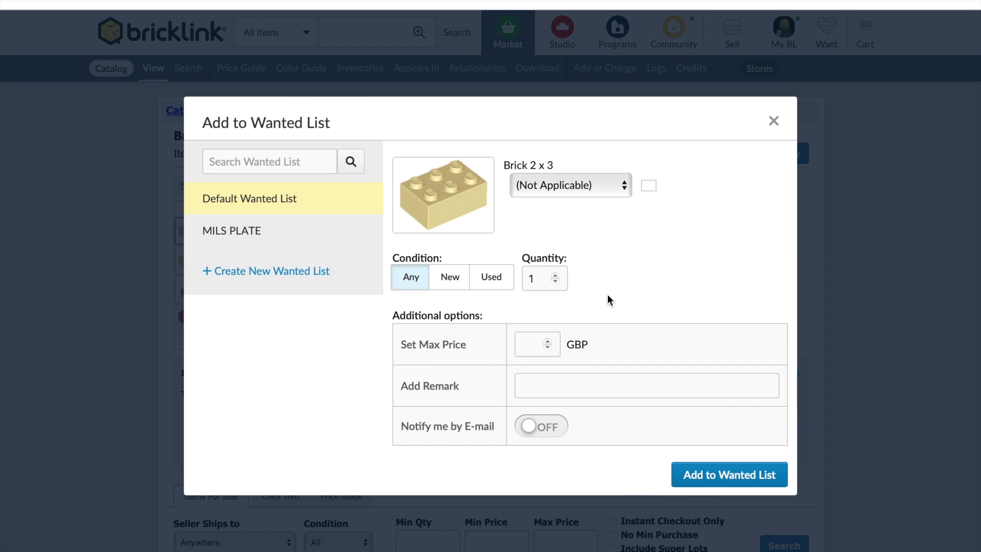
left_click(533, 280)
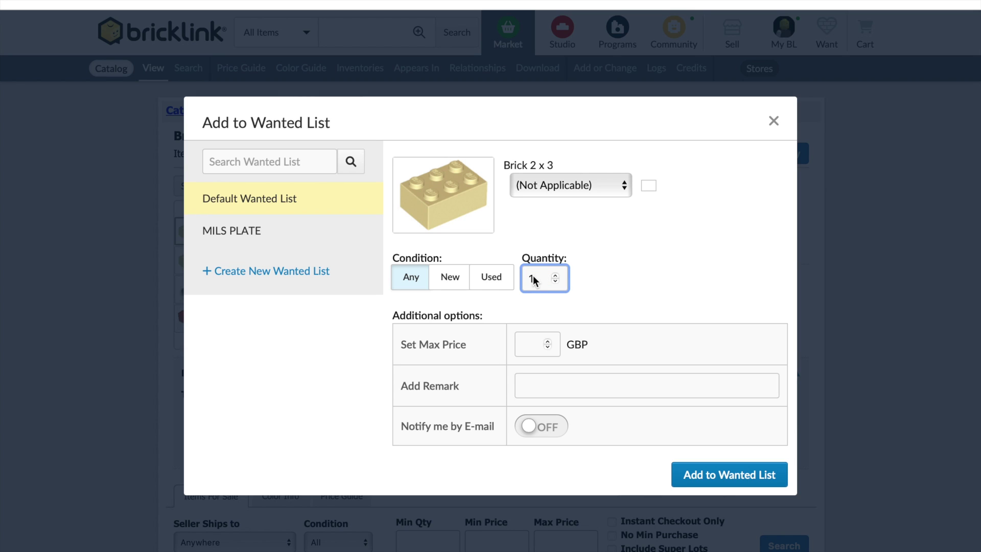
key("BackSpace")
type("8")
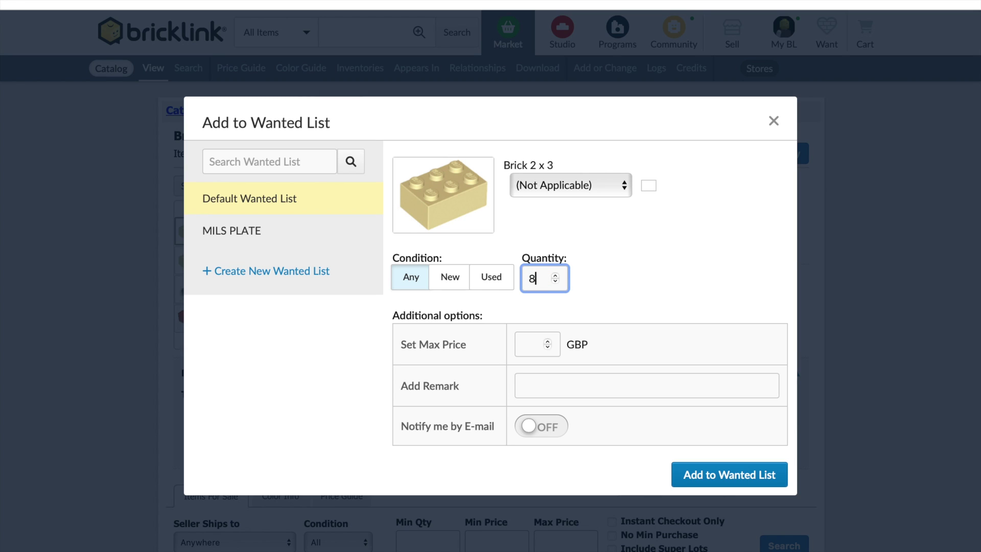
left_click(243, 231)
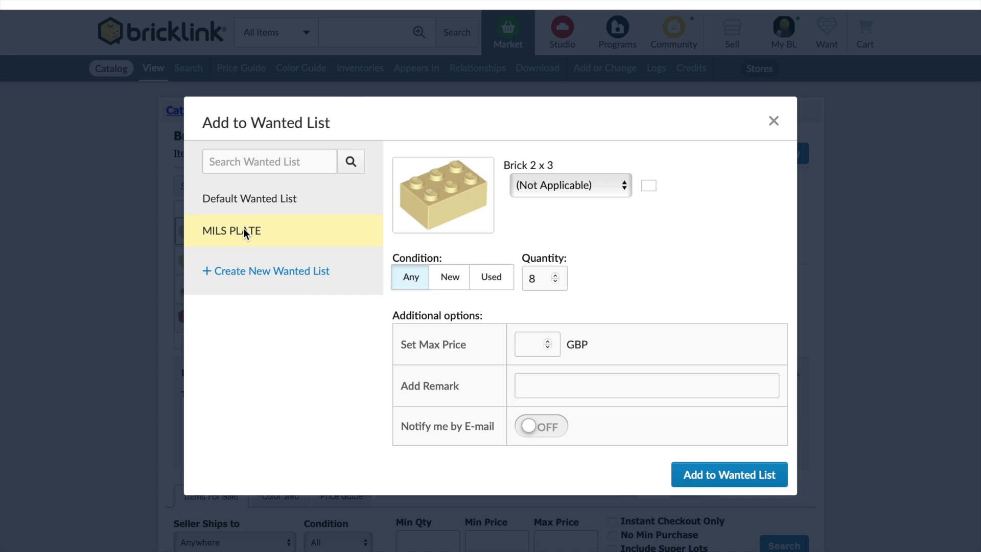
left_click(734, 471)
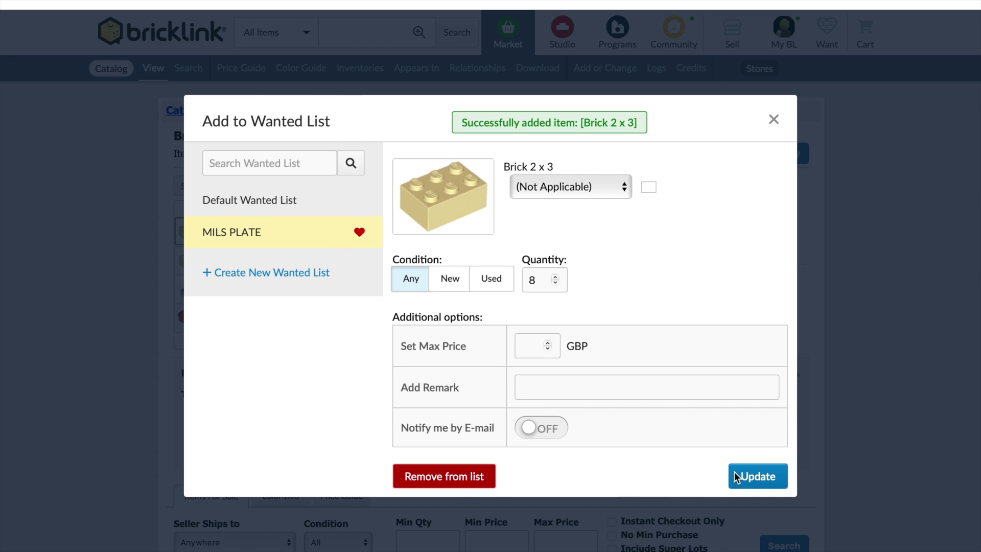
left_click(736, 477)
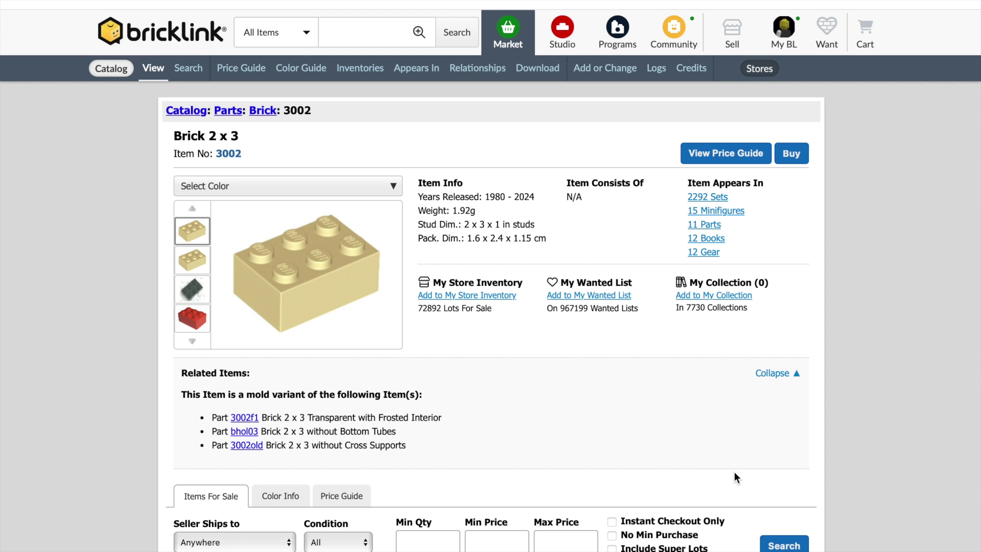
left_click(355, 35)
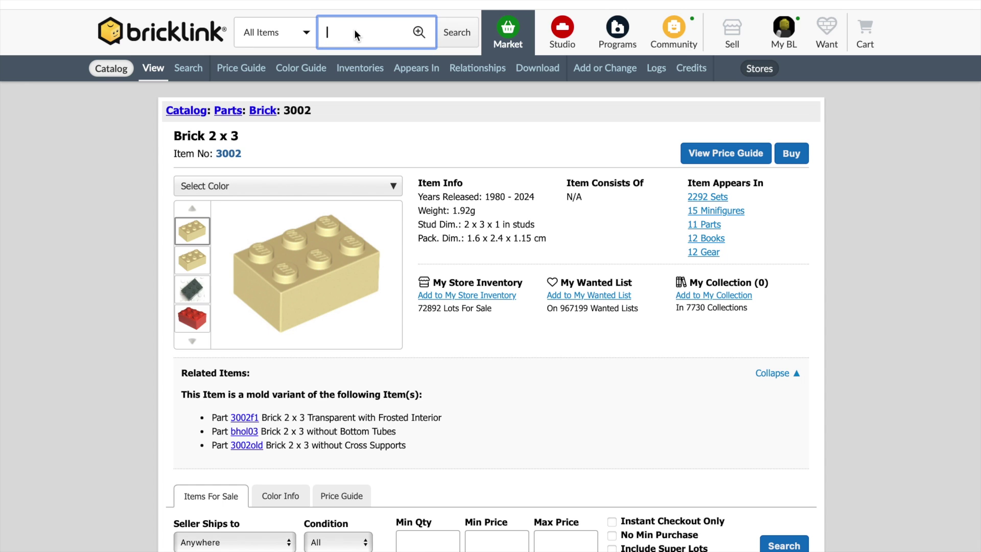
Find Brick 2 x 2 (3003) and add it to MILS PLATE with quantity 65, any condition.
type("3003")
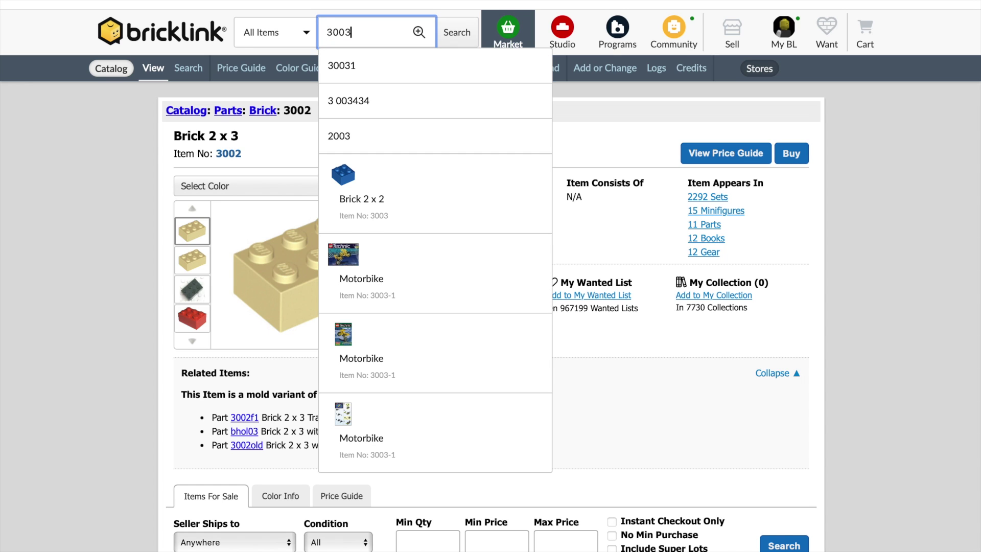
left_click(399, 187)
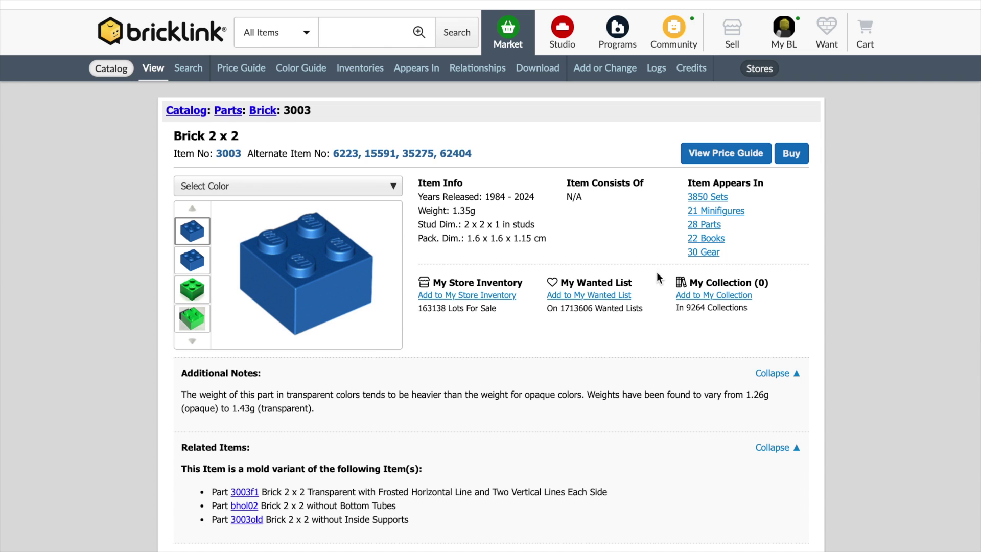
left_click(597, 294)
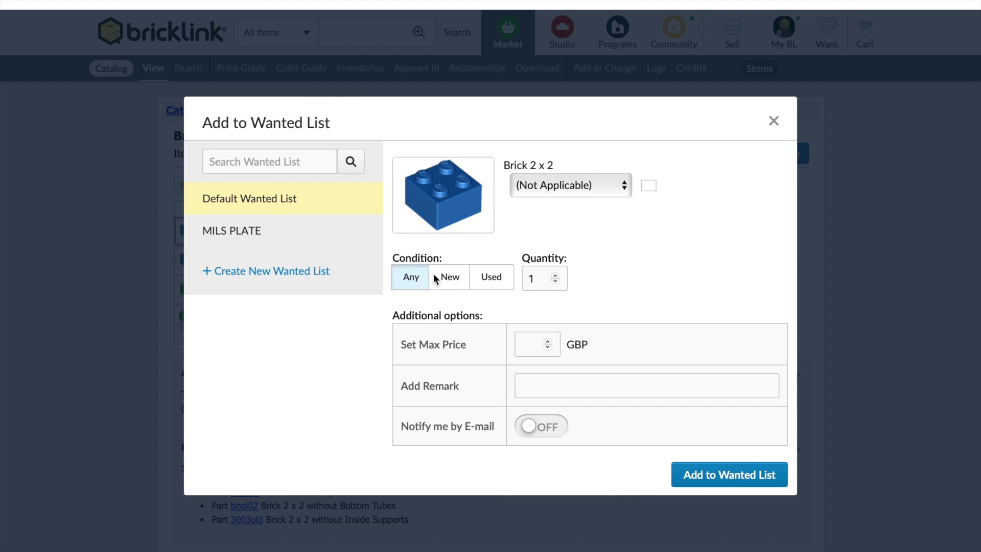
left_click(238, 230)
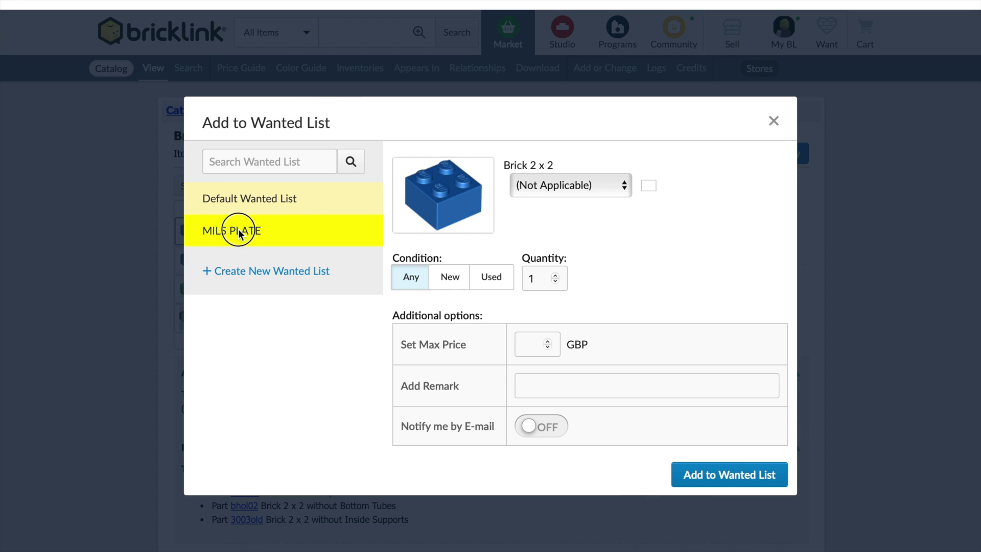
left_click(539, 279)
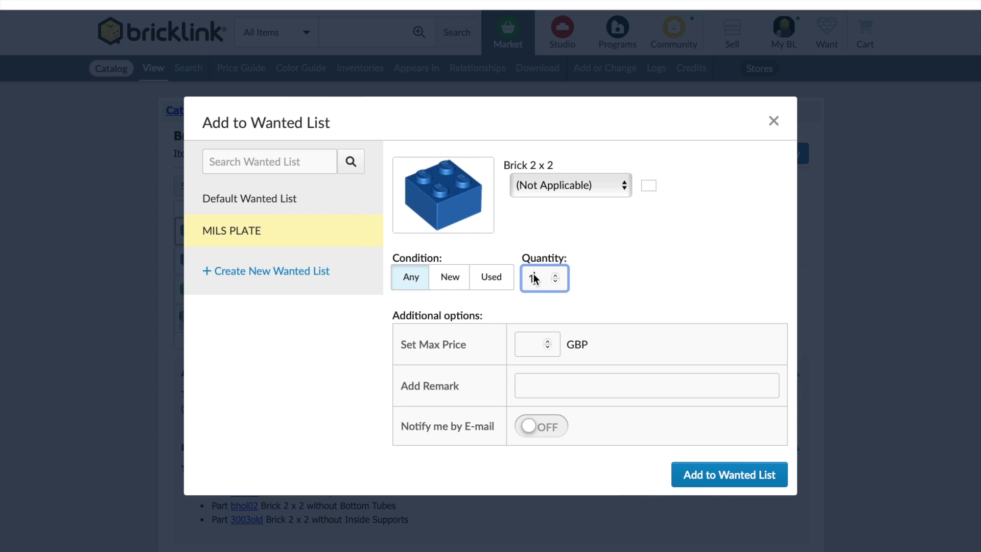
key("BackSpace")
type("65")
left_click(729, 481)
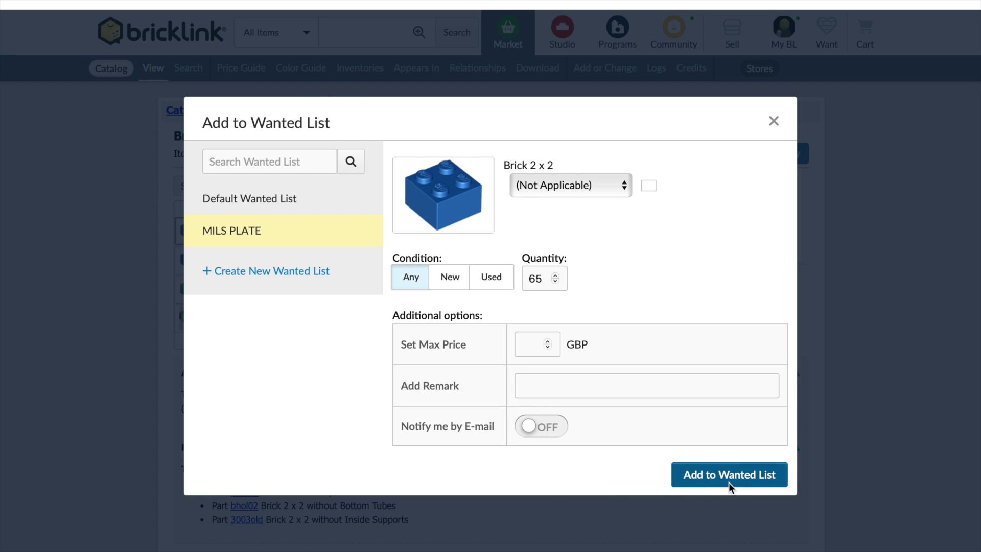
left_click(729, 482)
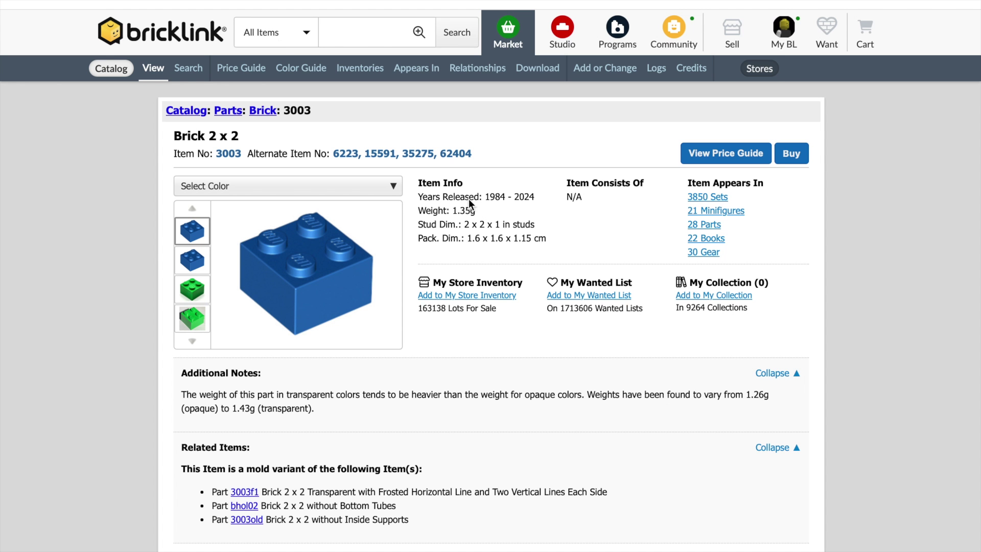
left_click(345, 28)
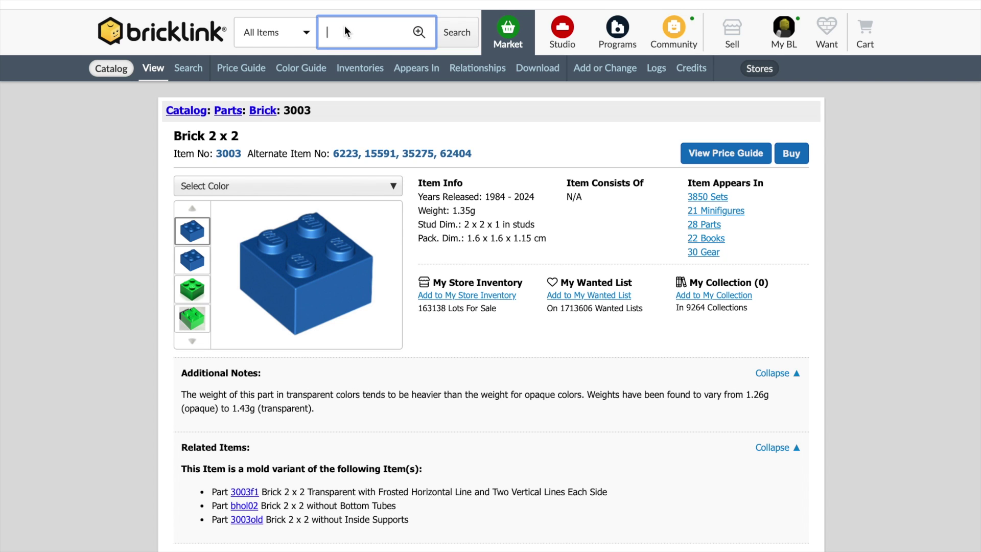
Open the Plate 4 x 4 (3031) catalog page and switch its colour to Light Bluish Gray.
type("3031")
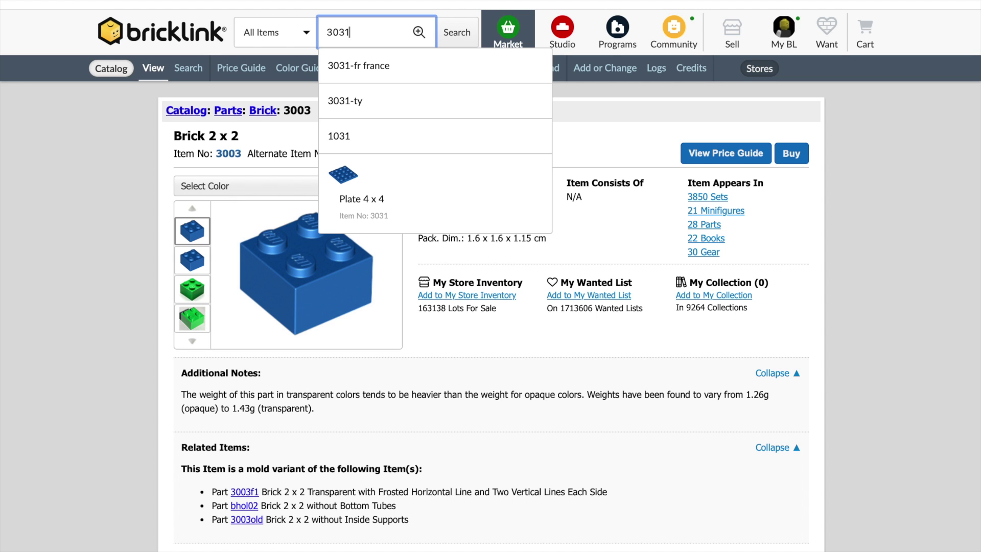
left_click(378, 175)
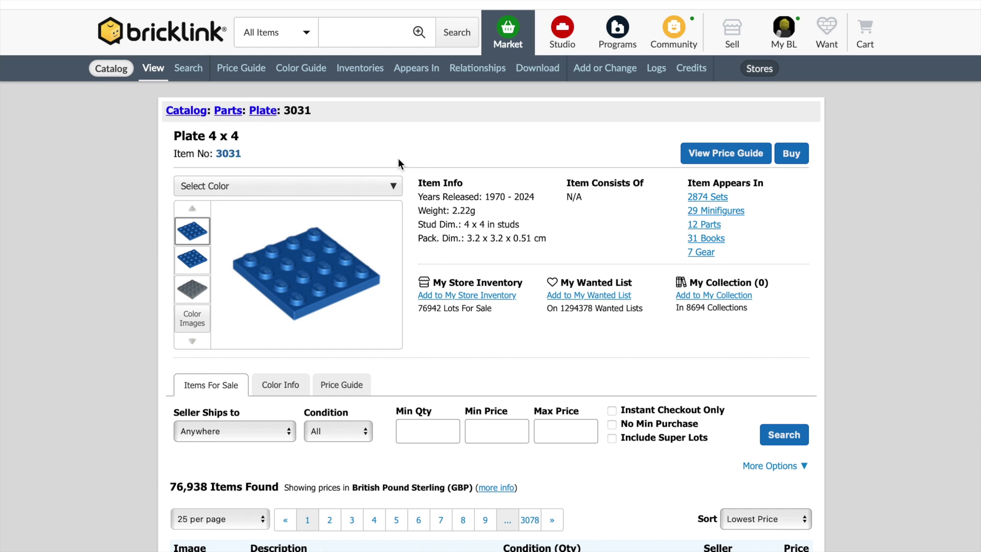
left_click(395, 188)
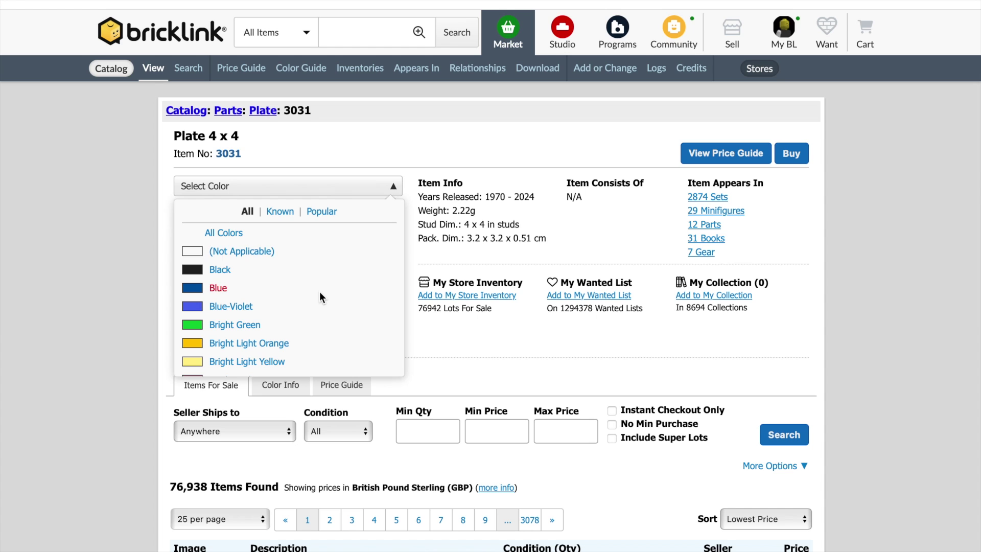
scroll(318, 294, "down", 7)
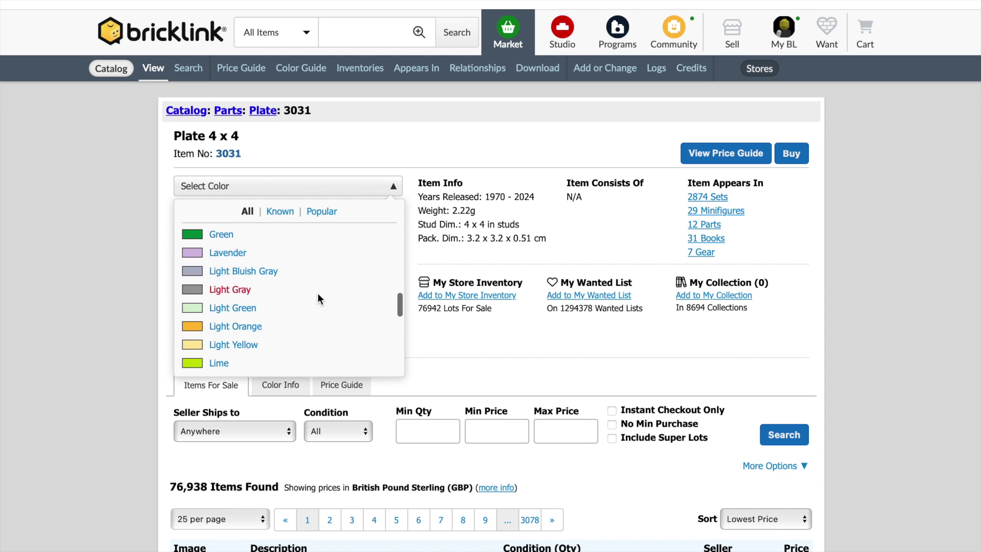
left_click(263, 270)
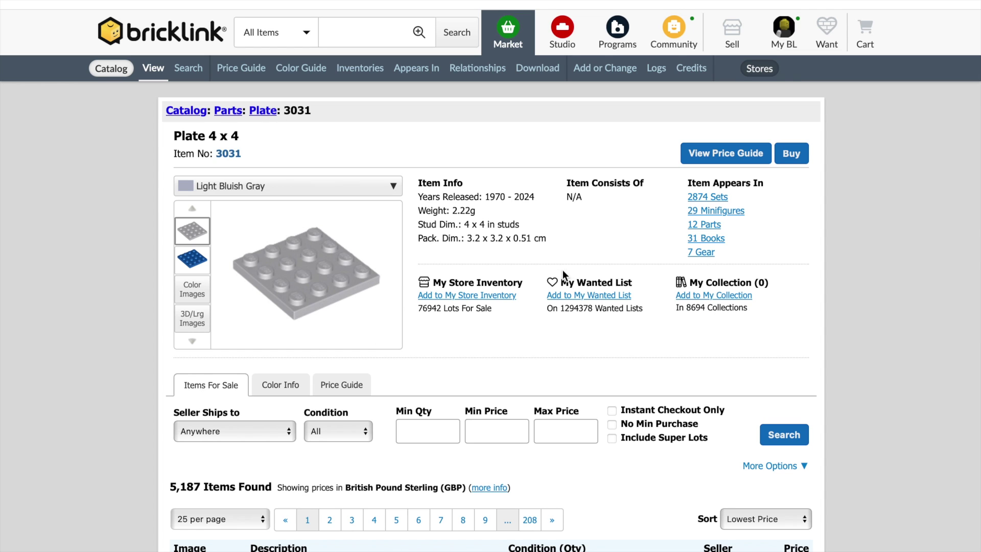
left_click(589, 296)
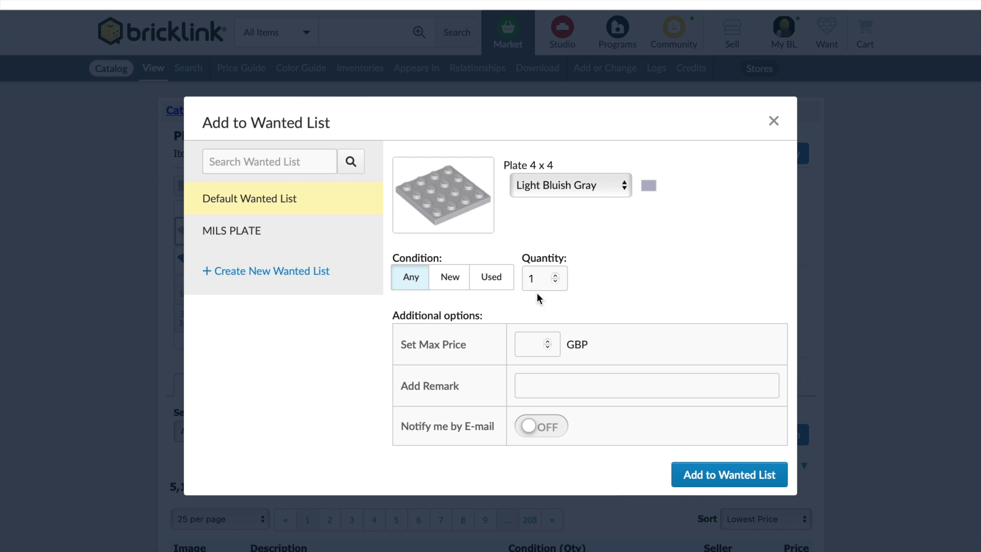
Add the Light Bluish Gray Plate 4 x 4 to MILS PLATE with quantity 64.
left_click(535, 277)
key("BackSpace")
type("64")
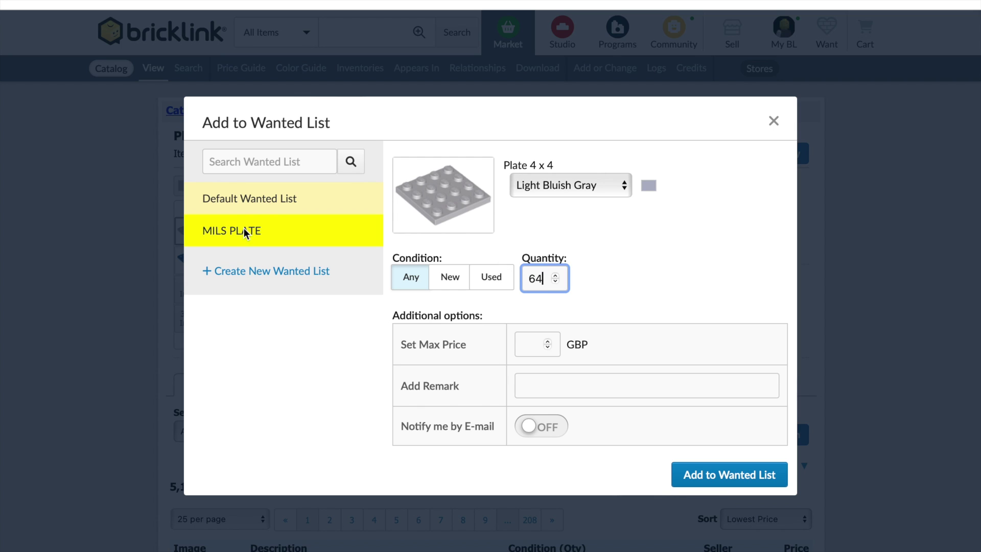
left_click(243, 228)
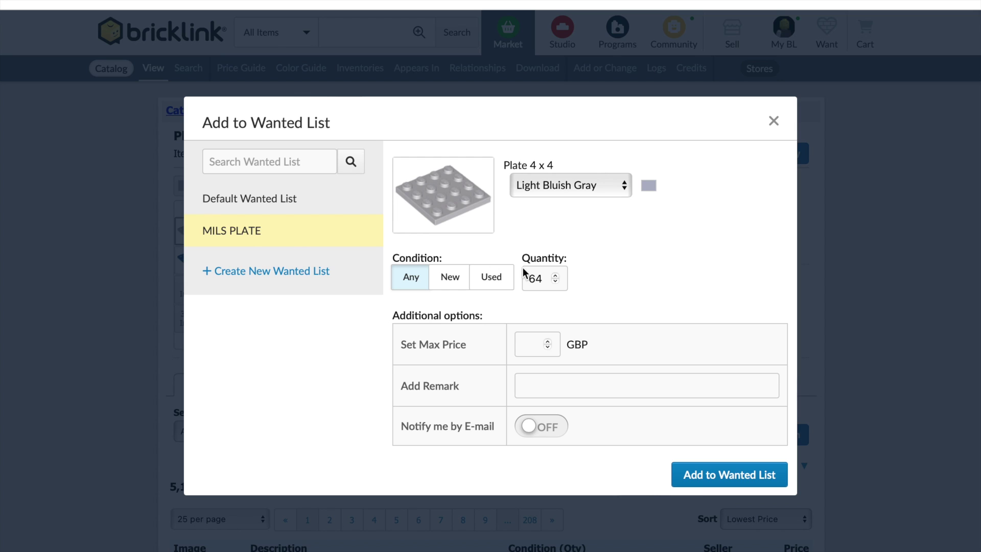
left_click(724, 479)
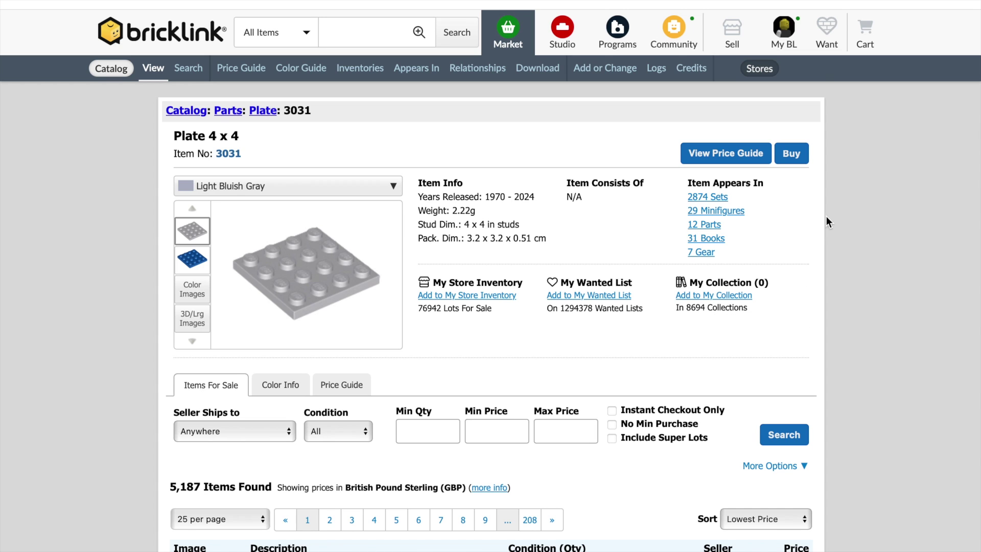
mouse_move(825, 33)
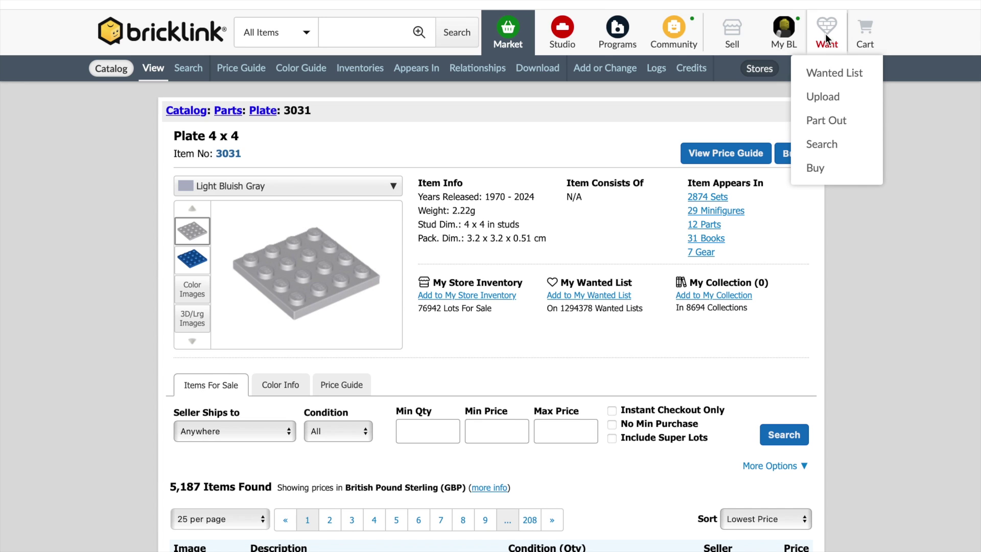
Run Easy Buy on the MILS PLATE list to create carts from two UK stores, GBP 13.60.
left_click(823, 75)
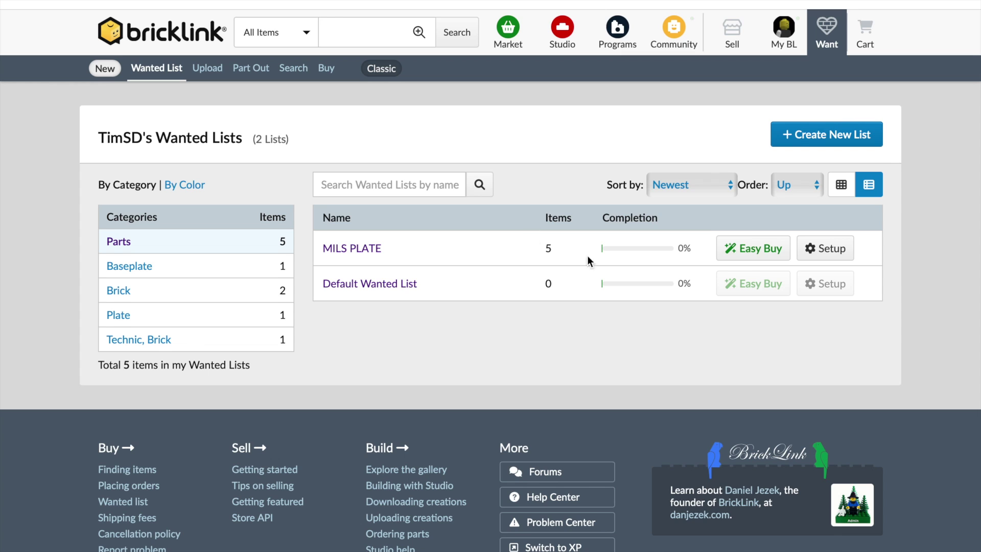
left_click(756, 249)
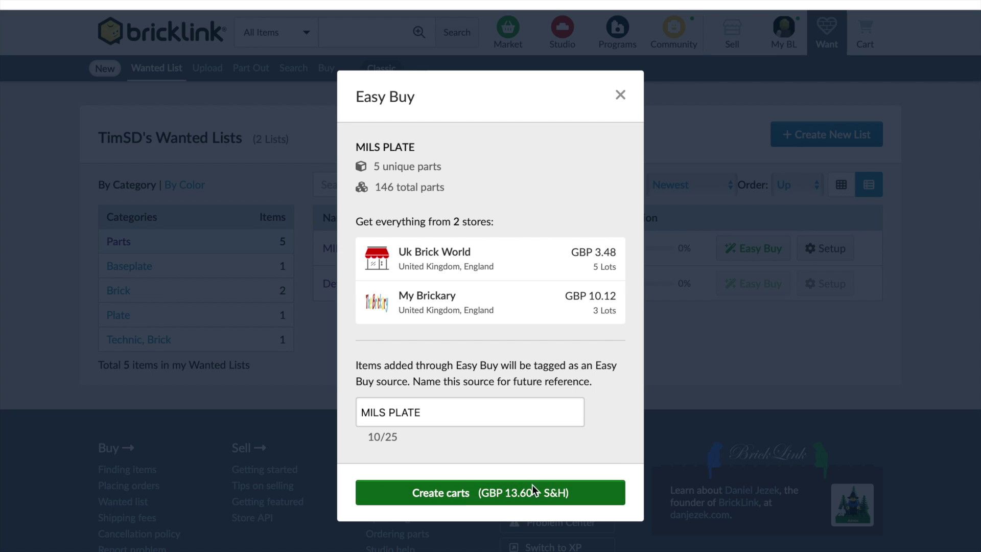
left_click(522, 498)
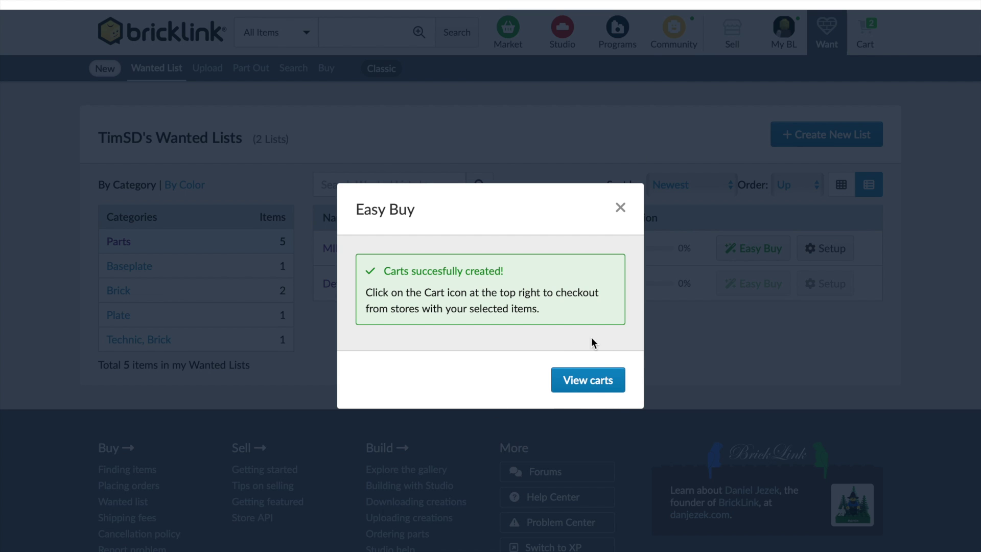
View the new store carts and open the My Brickary cart.
left_click(589, 385)
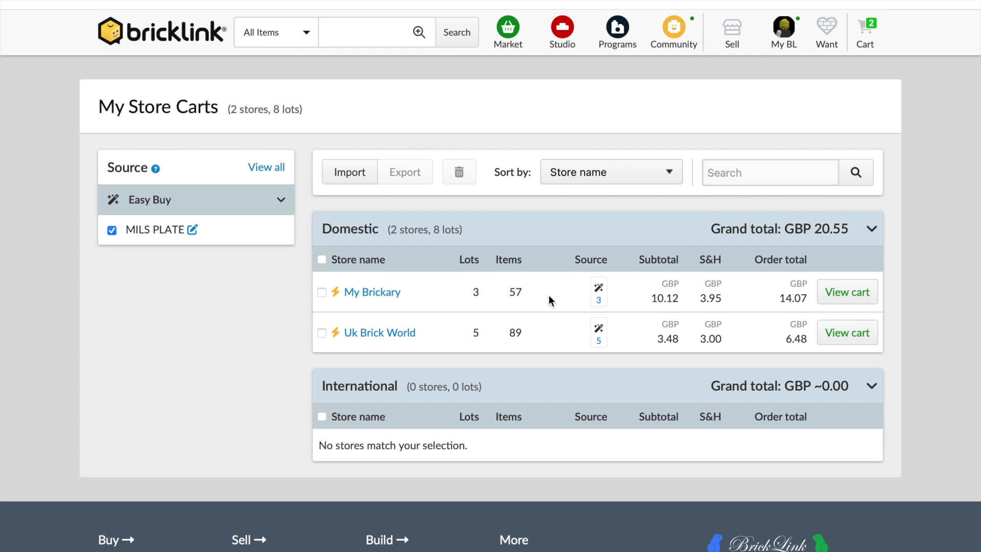
left_click(848, 295)
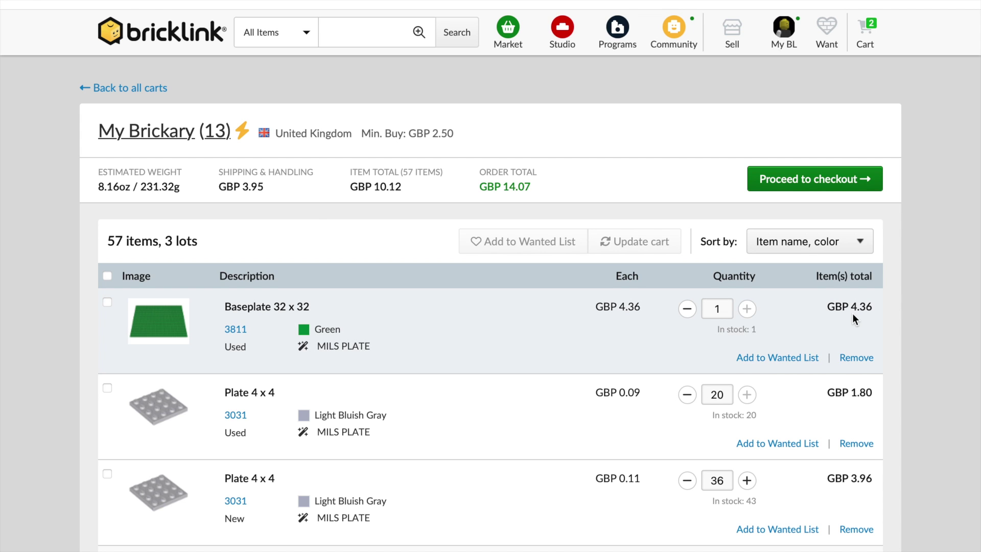
Review the 57-item My Brickary cart, start its GBP 14.07 checkout, then return to the carts list.
scroll(852, 314, "down", 2)
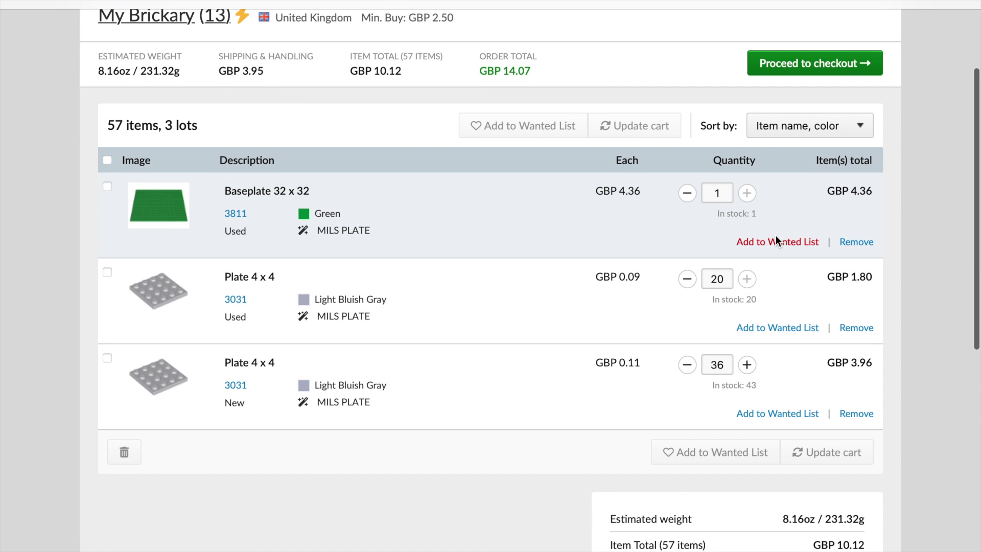
left_click(753, 220)
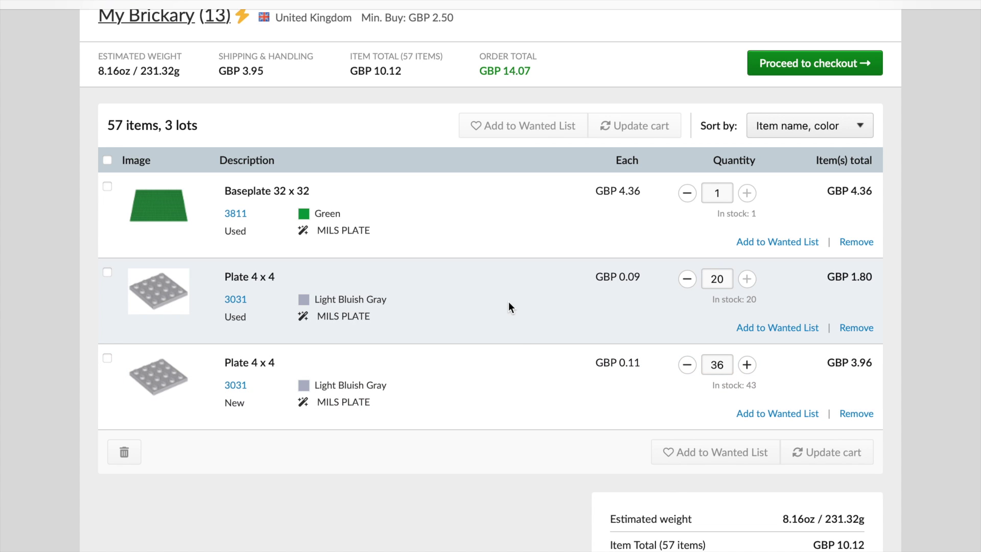
scroll(511, 376, "down", 1)
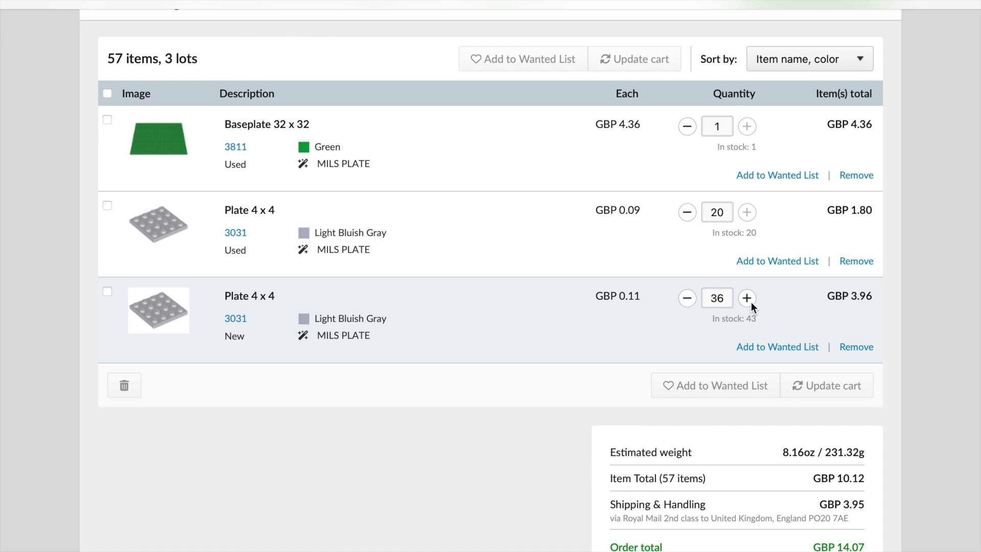
scroll(876, 338, "down", 2)
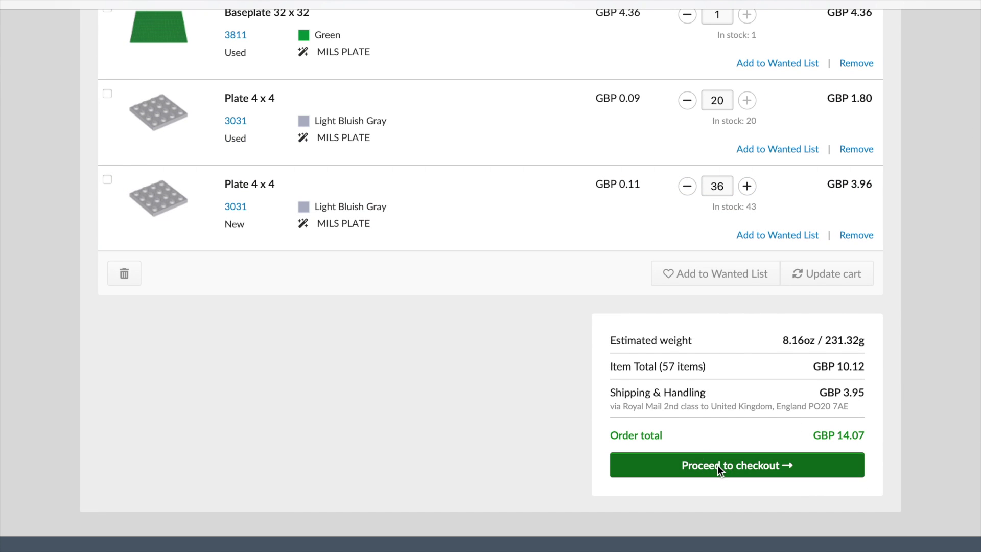
left_click(718, 465)
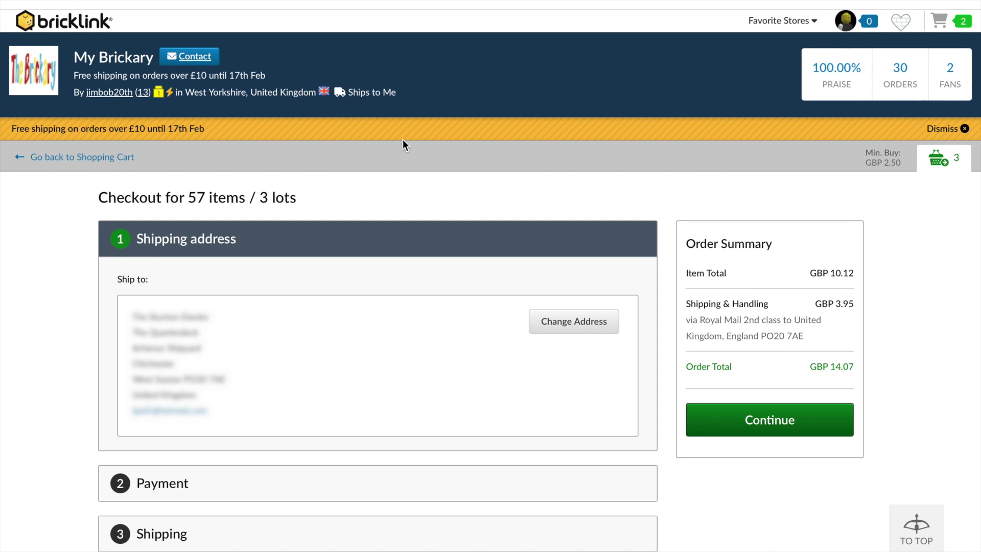
key("alt+Left")
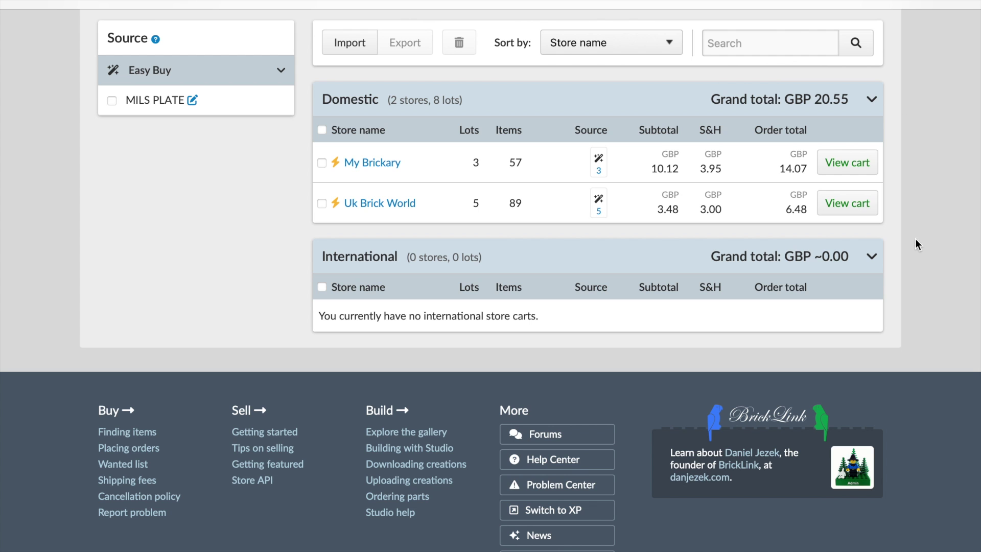
Look through the five lots in the Uk Brick World cart (GBP 6.48), then return home.
left_click(858, 205)
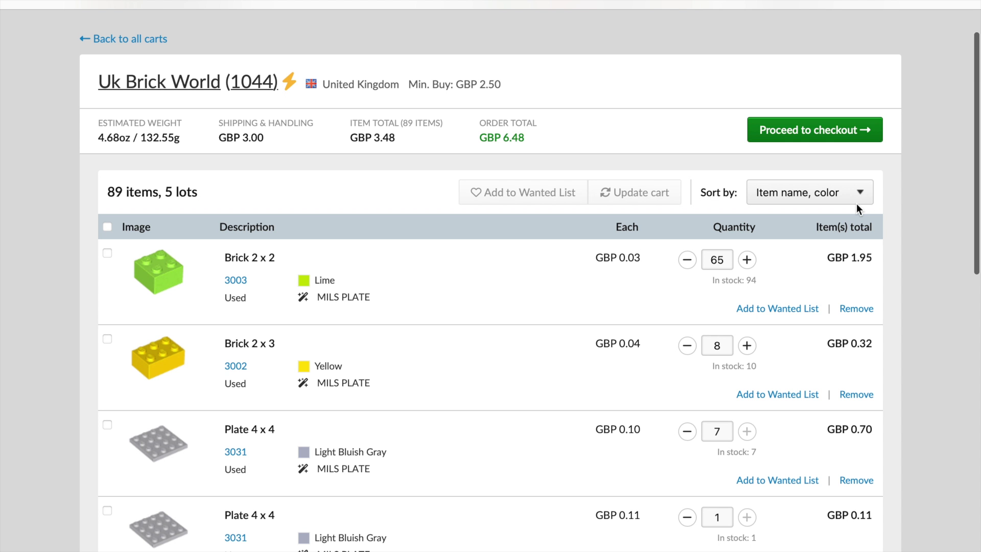
scroll(441, 335, "down", 1)
scroll(440, 329, "down", 1)
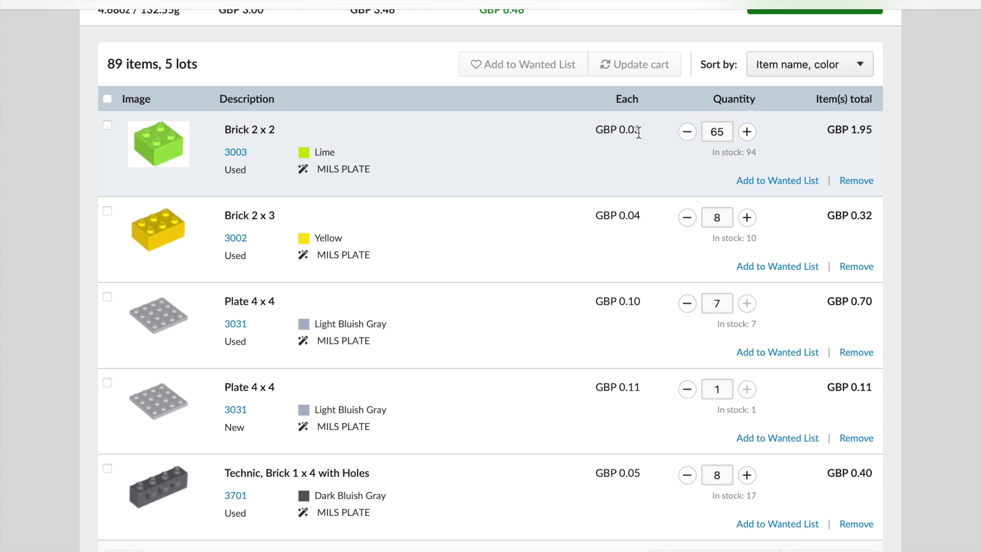
scroll(643, 142, "down", 2)
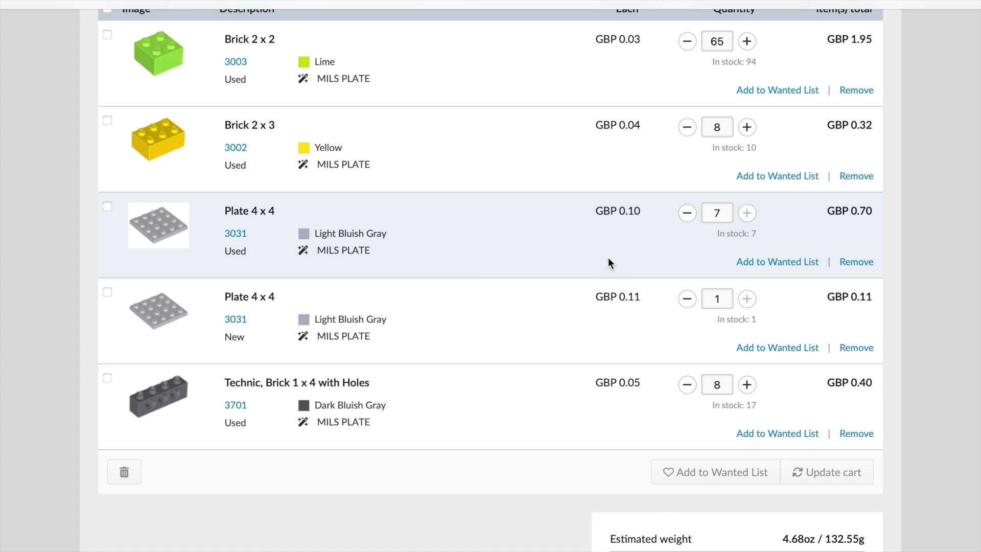
scroll(615, 256, "down", 3)
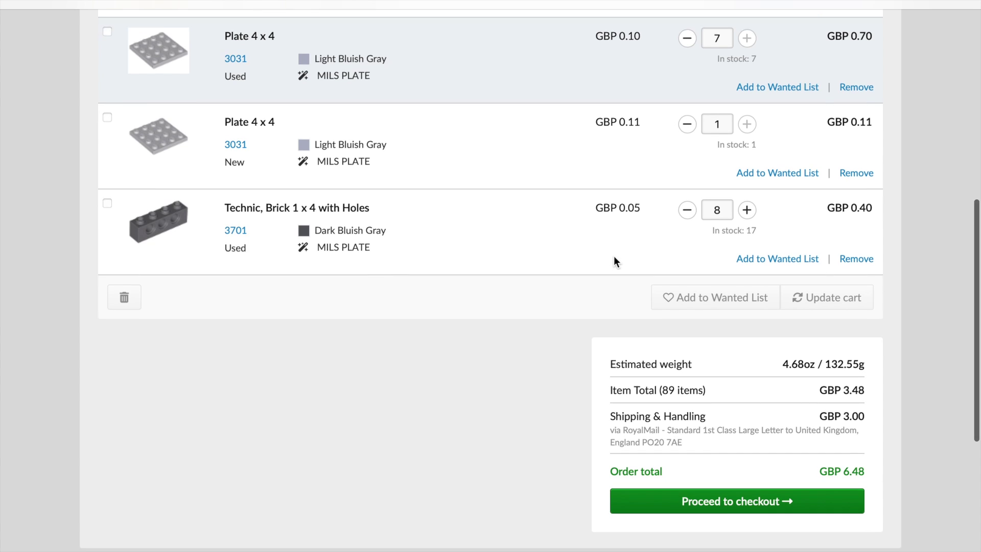
scroll(607, 295, "up", 6)
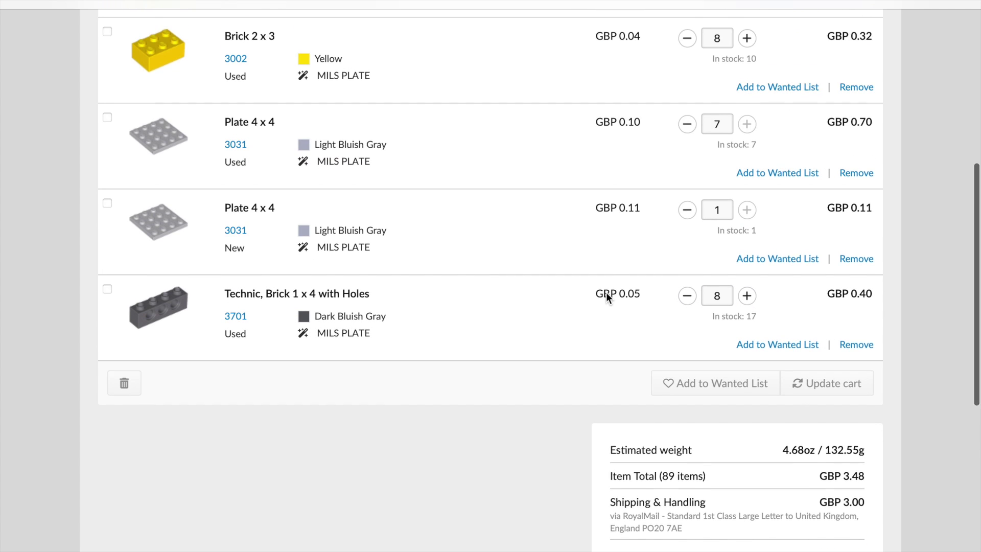
scroll(606, 293, "up", 3)
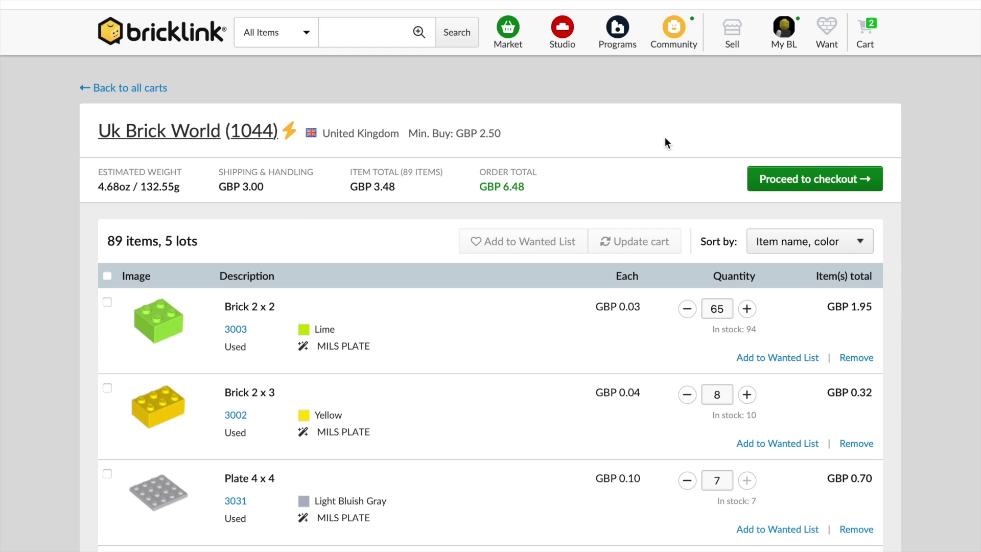
left_click(163, 41)
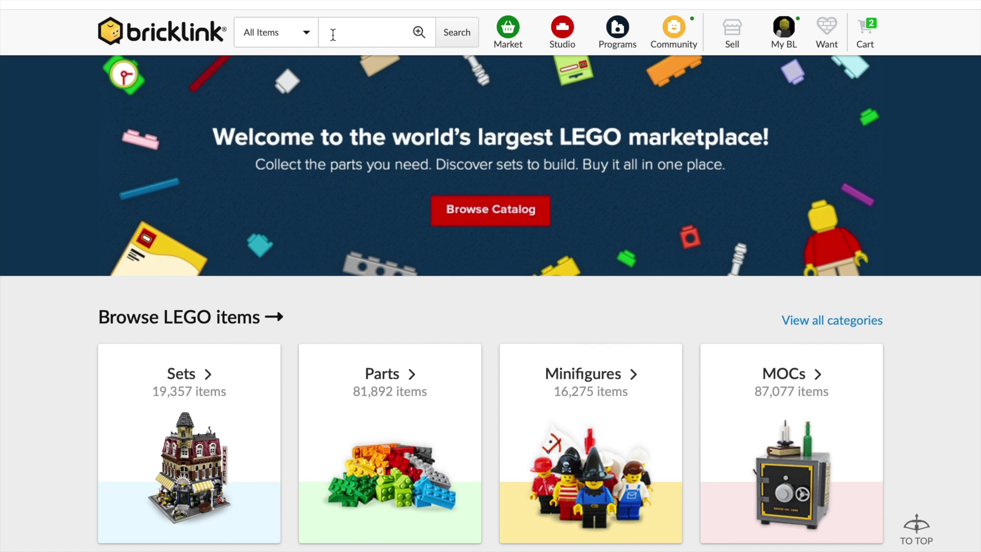
Search for 3701 and open the Technic, Brick 1 x 4 with Holes catalog page.
left_click(331, 33)
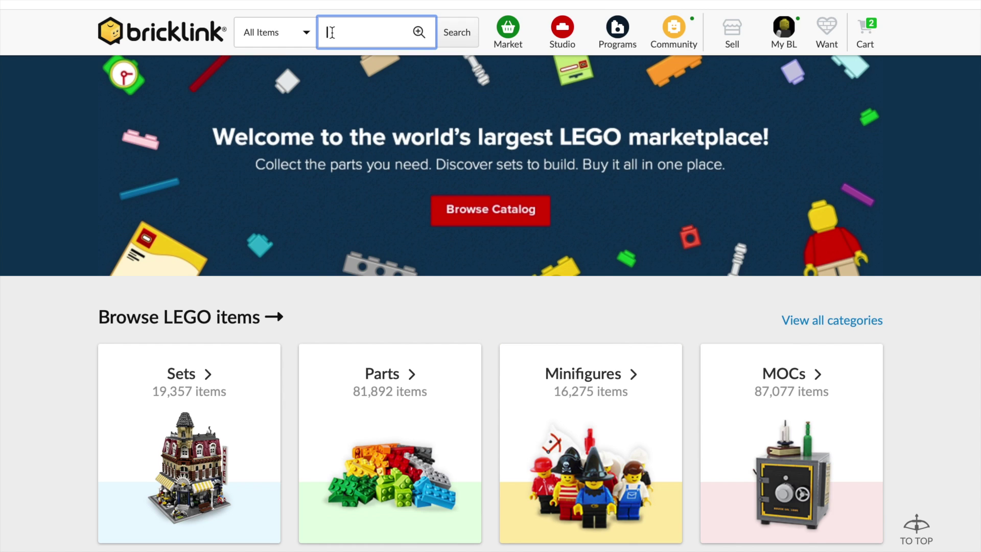
type("3701")
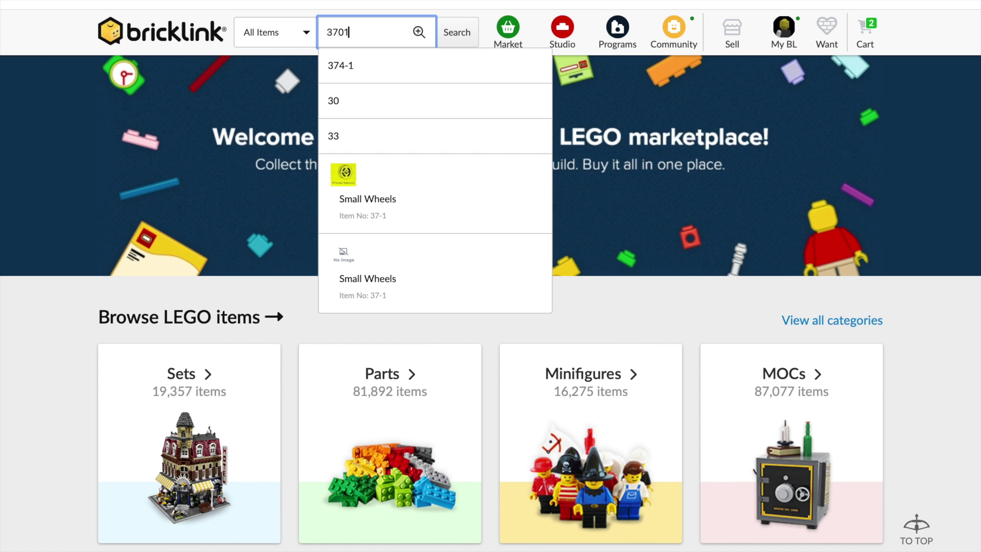
left_click(464, 180)
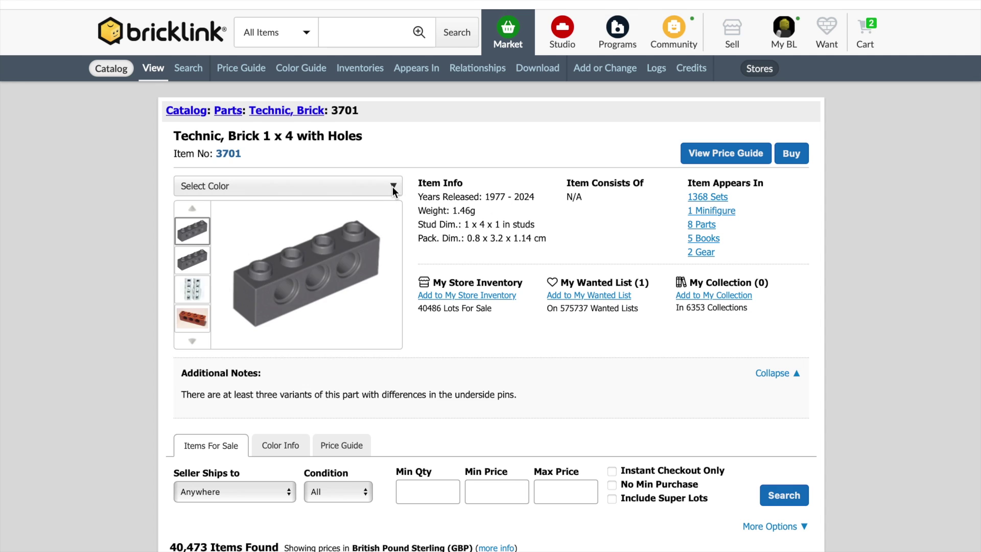
left_click(393, 186)
Show the Green Technic Brick 1 x 4 with Holes listings, limited to New condition.
scroll(340, 320, "down", 3)
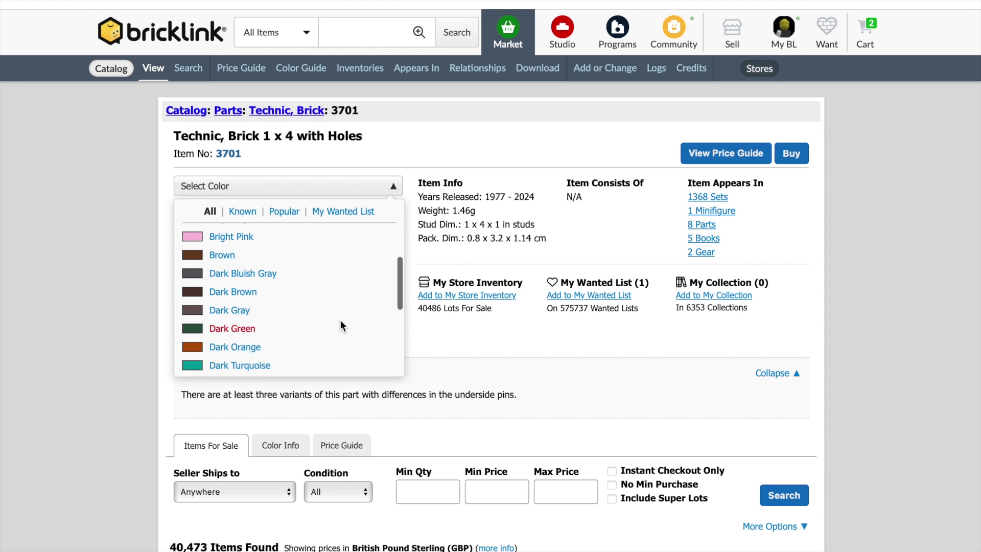
scroll(341, 319, "down", 2)
scroll(341, 320, "up", 1)
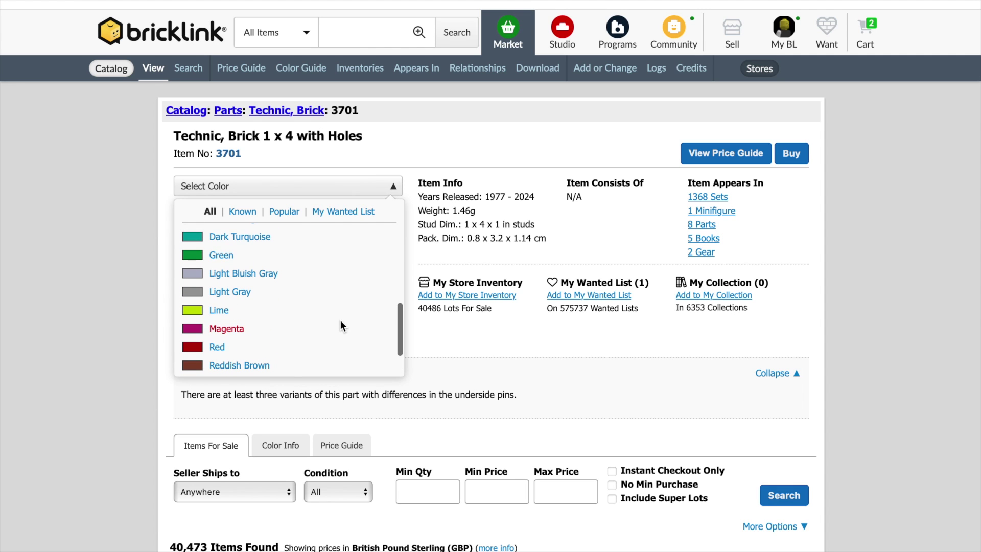
left_click(225, 256)
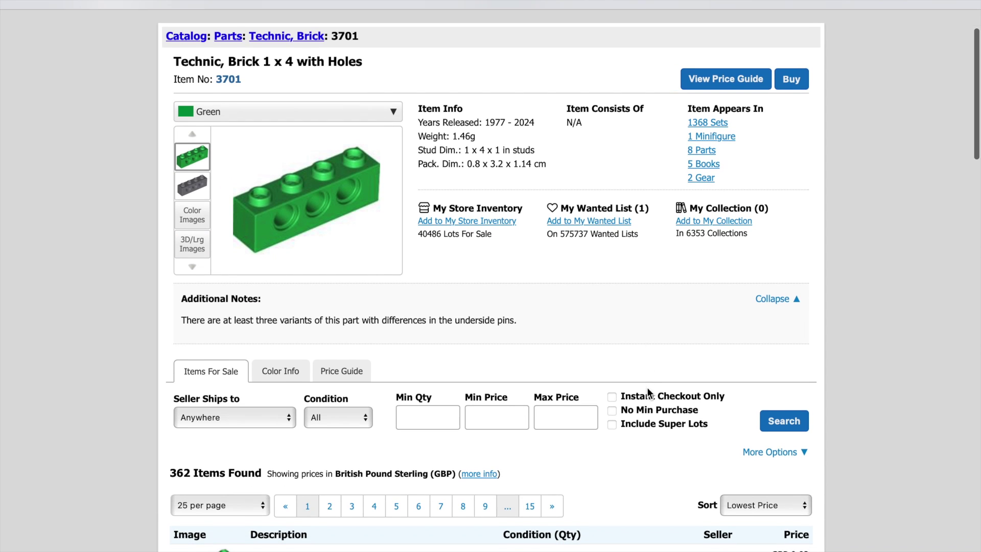
scroll(647, 387, "down", 1)
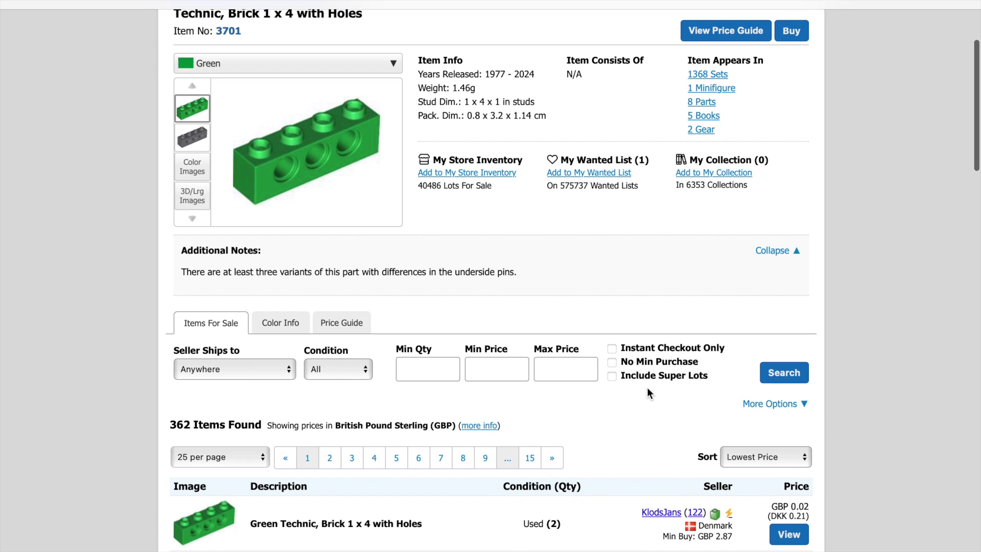
left_click(367, 368)
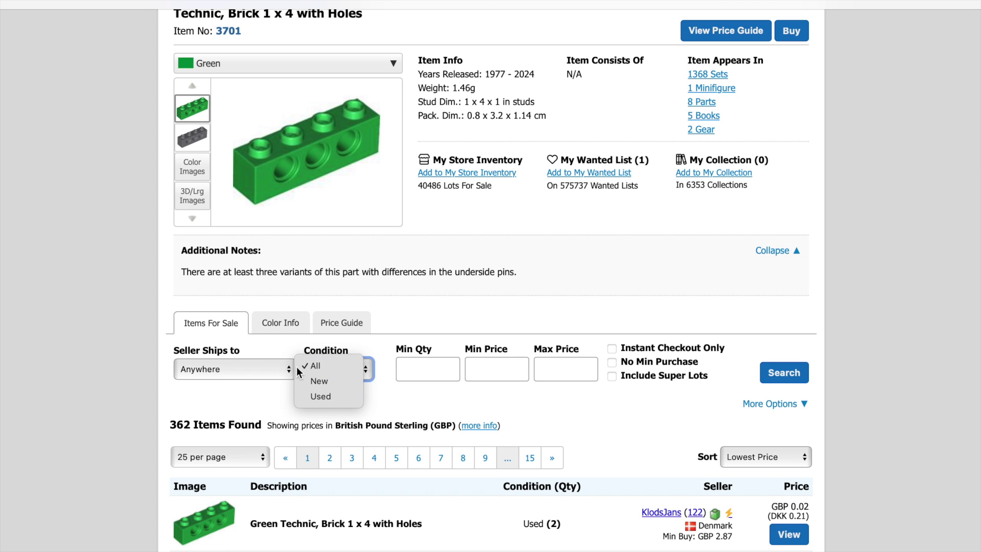
left_click(339, 379)
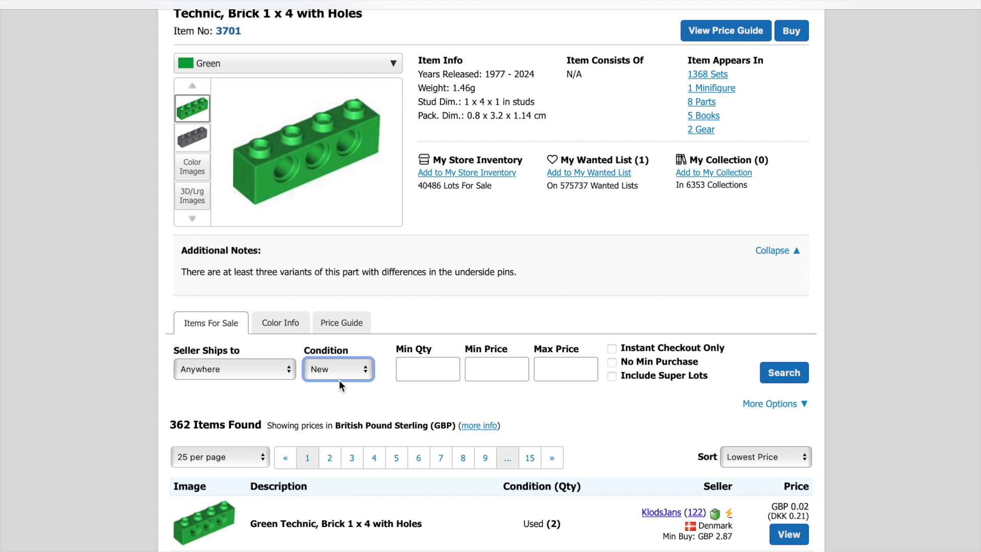
Filter to a minimum quantity of 2 from United Kingdom sellers and open the Brick Bin UK lot.
left_click(413, 370)
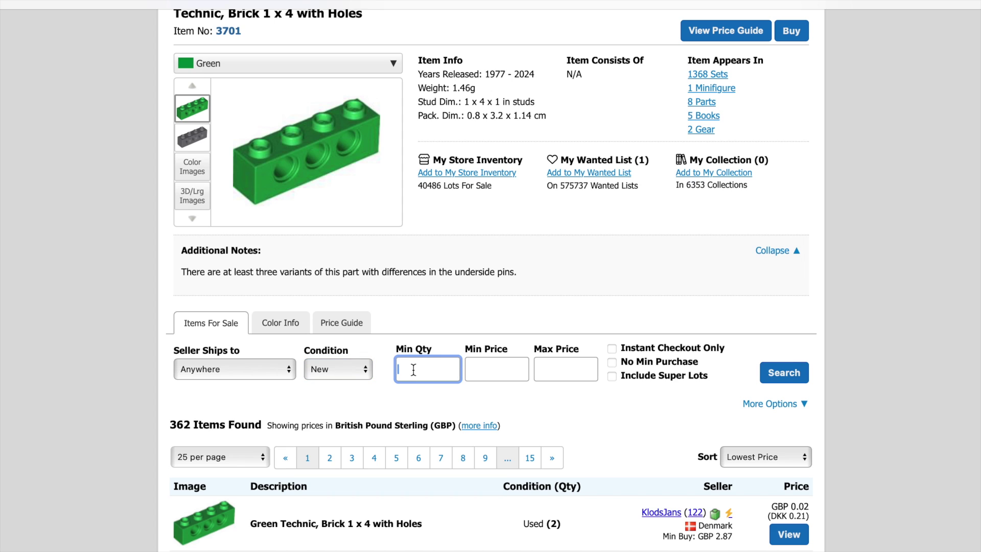
type("2")
left_click(766, 404)
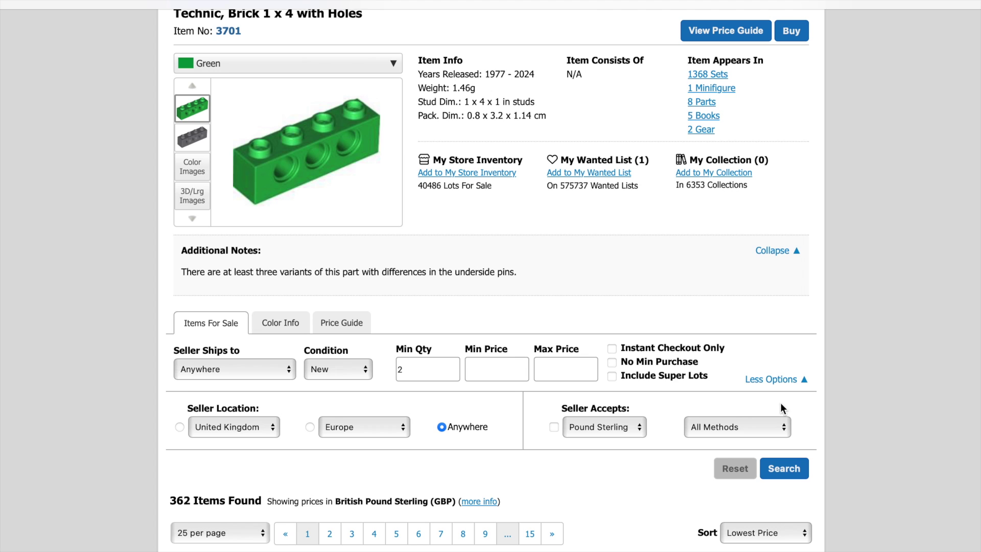
left_click(180, 427)
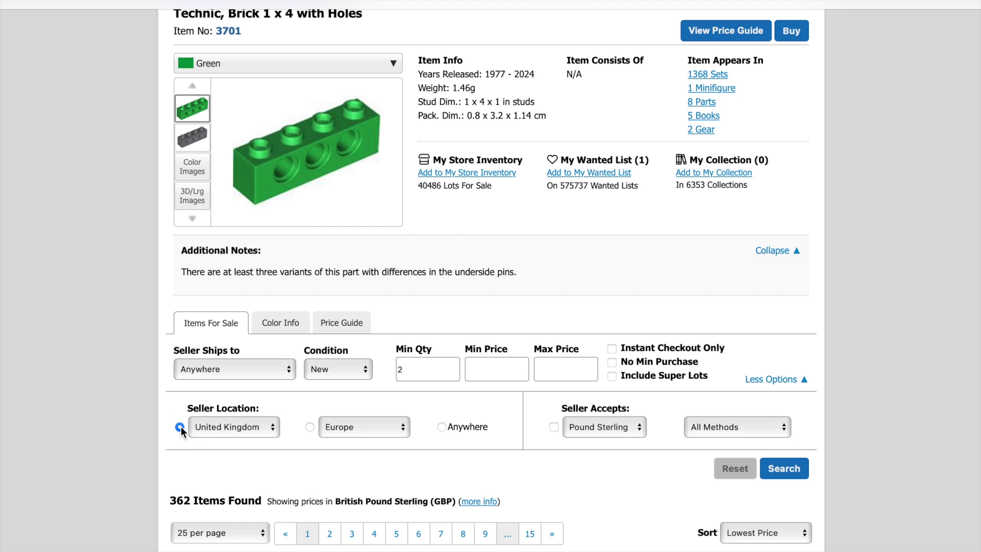
left_click(790, 477)
scroll(791, 476, "down", 6)
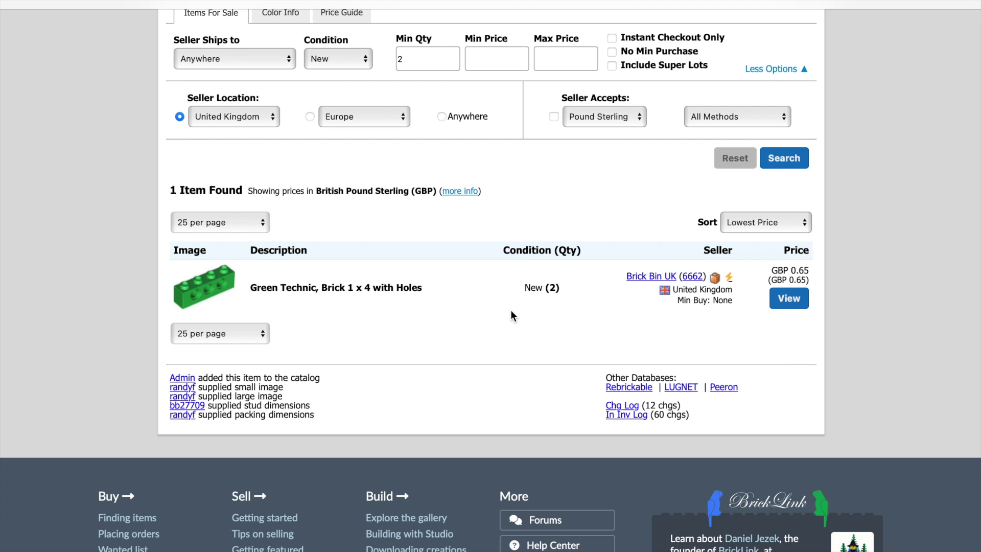
left_click(794, 301)
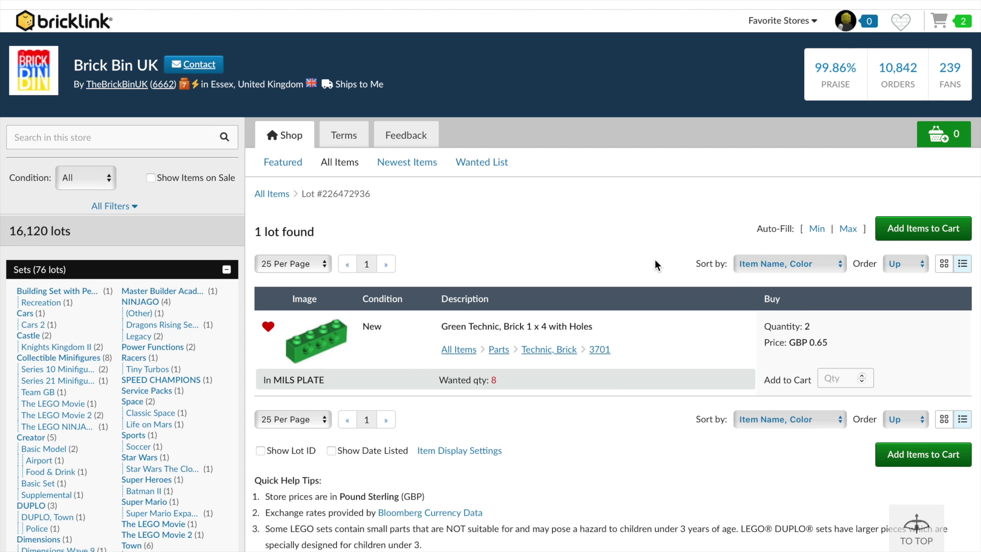
Add 2 new Green Technic Brick 1 x 4 with Holes at GBP 0.65 from Brick Bin UK to the cart.
scroll(727, 321, "down", 1)
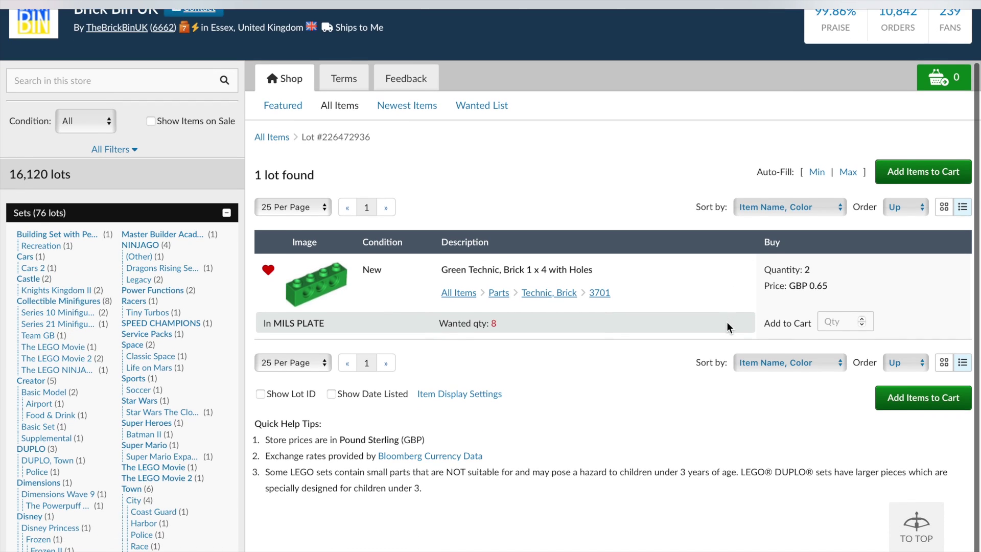
left_click(862, 319)
left_click(862, 319)
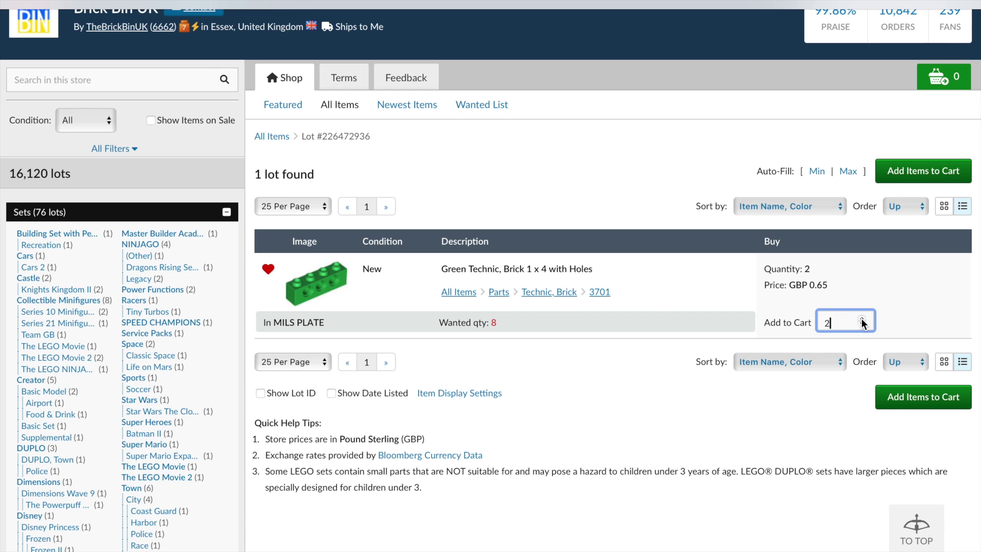
left_click(925, 397)
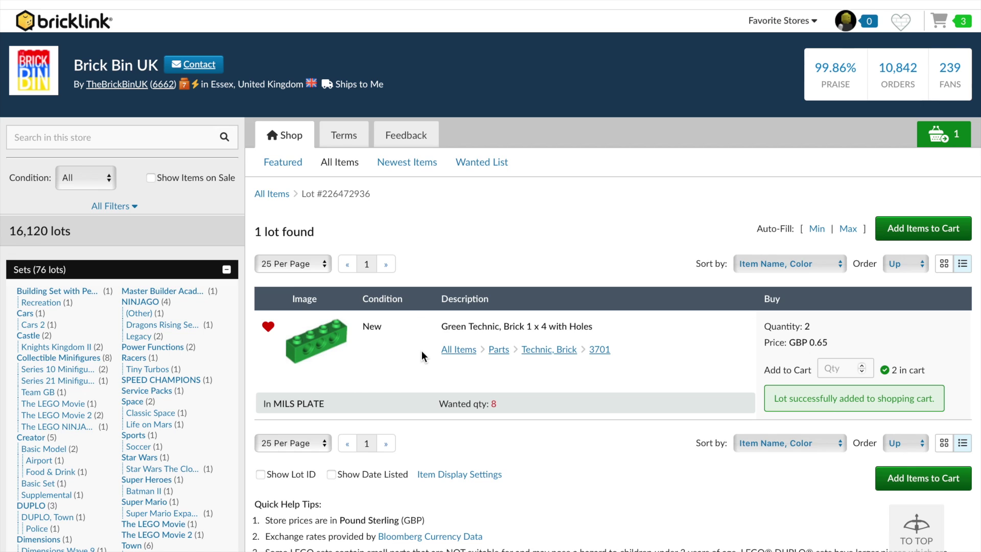
scroll(419, 352, "down", 1)
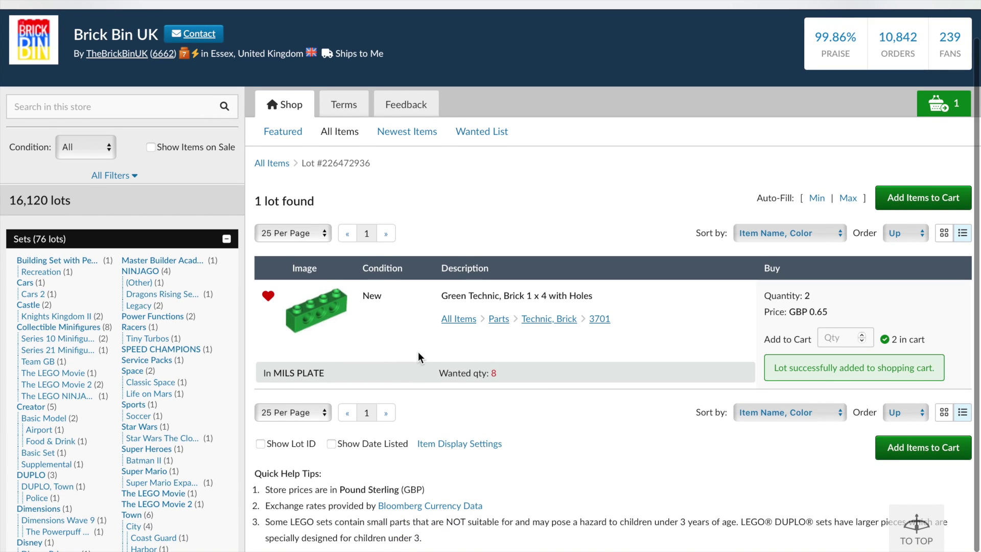
scroll(418, 352, "up", 1)
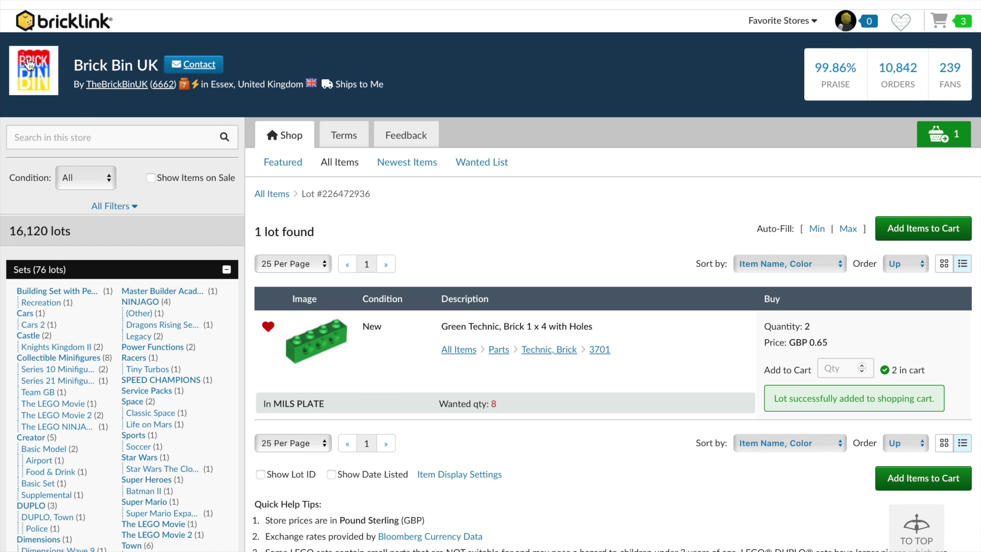
scroll(101, 335, "down", 2)
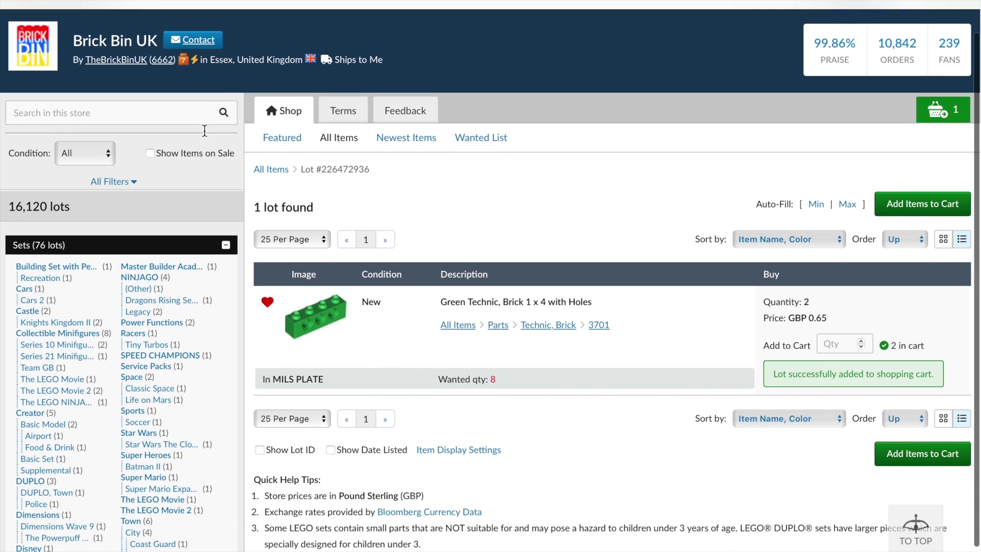
scroll(102, 335, "down", 5)
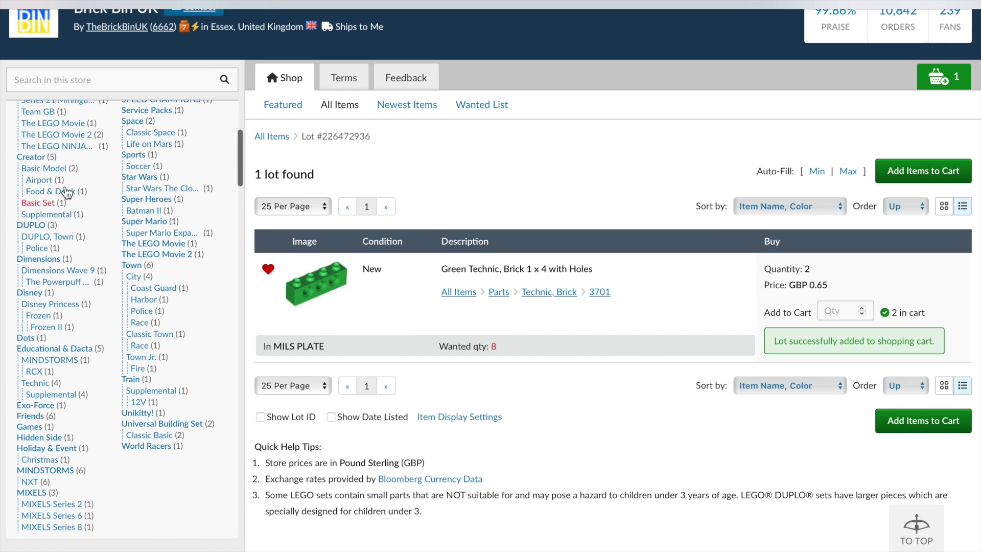
scroll(69, 166, "up", 3)
scroll(69, 163, "up", 2)
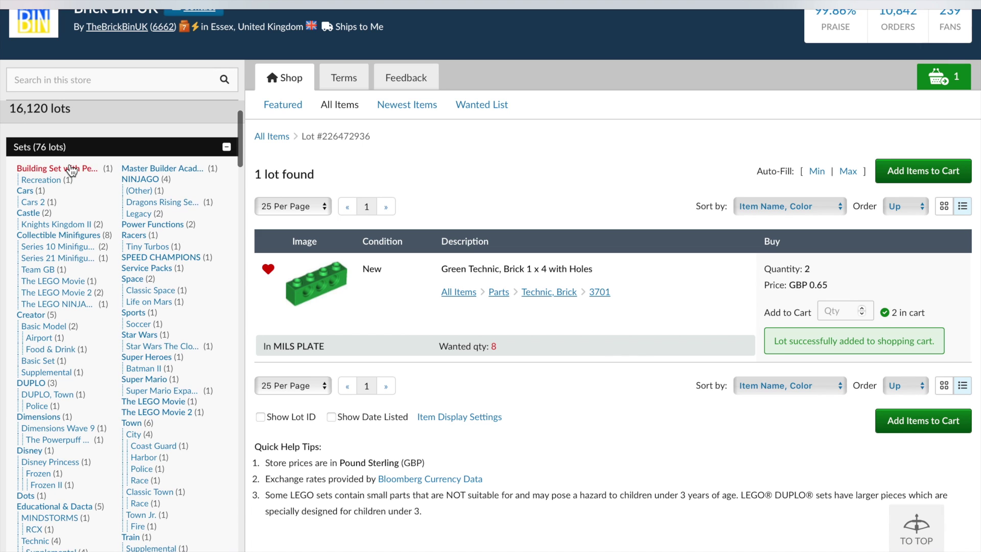
scroll(69, 163, "down", 1)
scroll(70, 163, "down", 10)
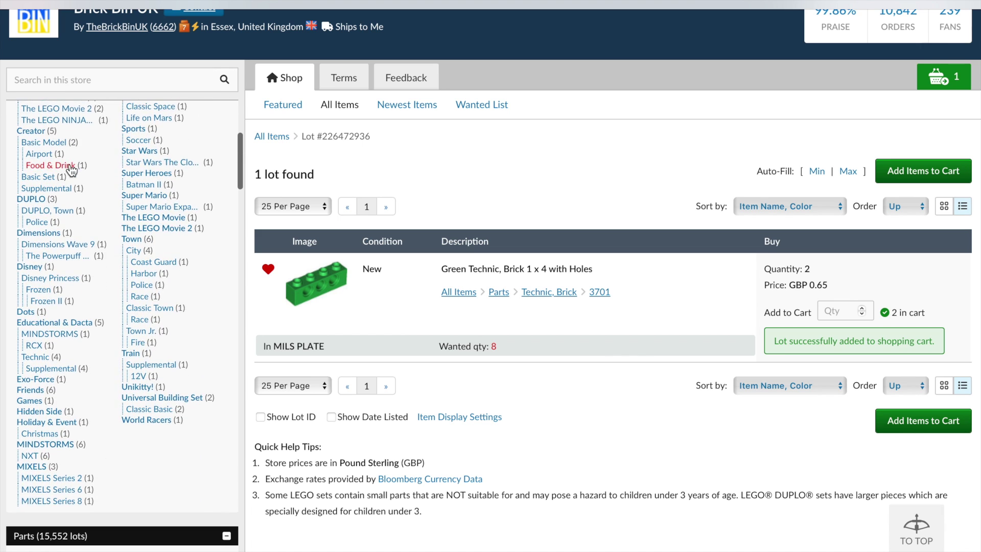
scroll(183, 187, "down", 3)
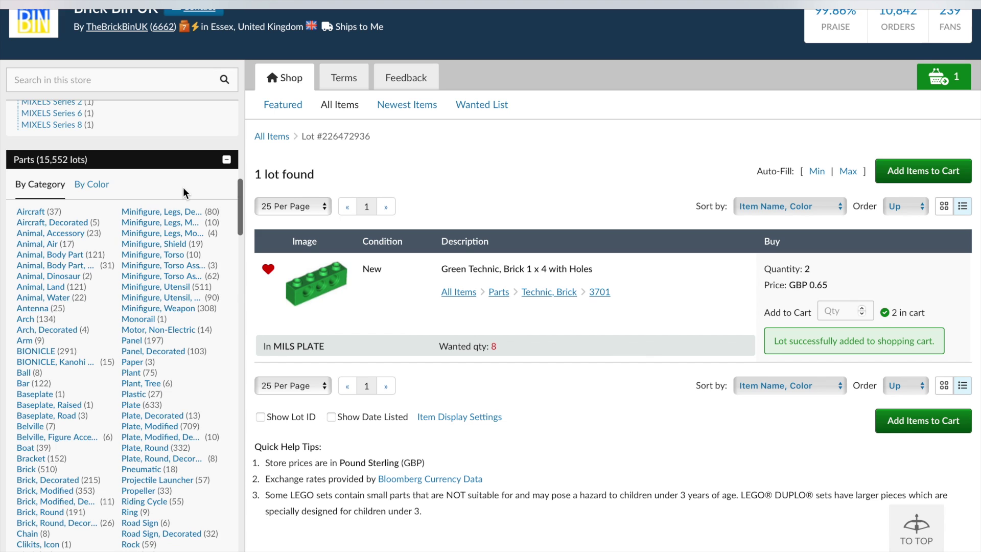
scroll(183, 187, "up", 12)
scroll(183, 187, "up", 1)
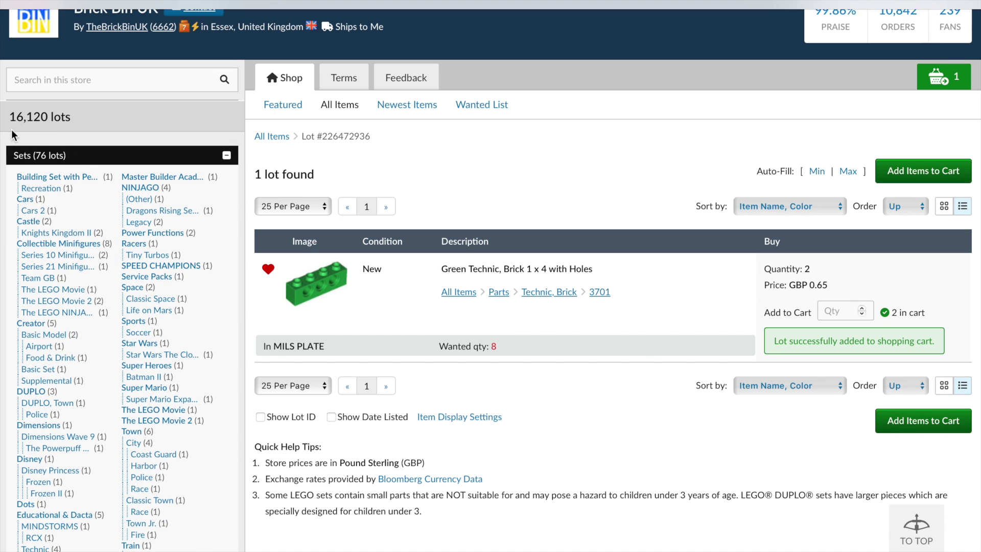
scroll(236, 346, "down", 1)
scroll(235, 341, "down", 10)
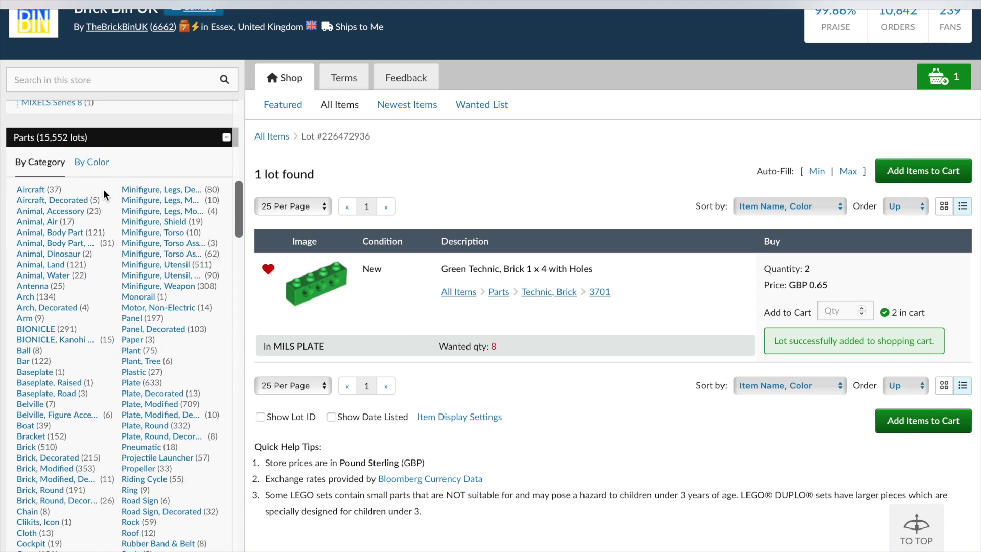
scroll(104, 194, "down", 2)
scroll(103, 190, "down", 5)
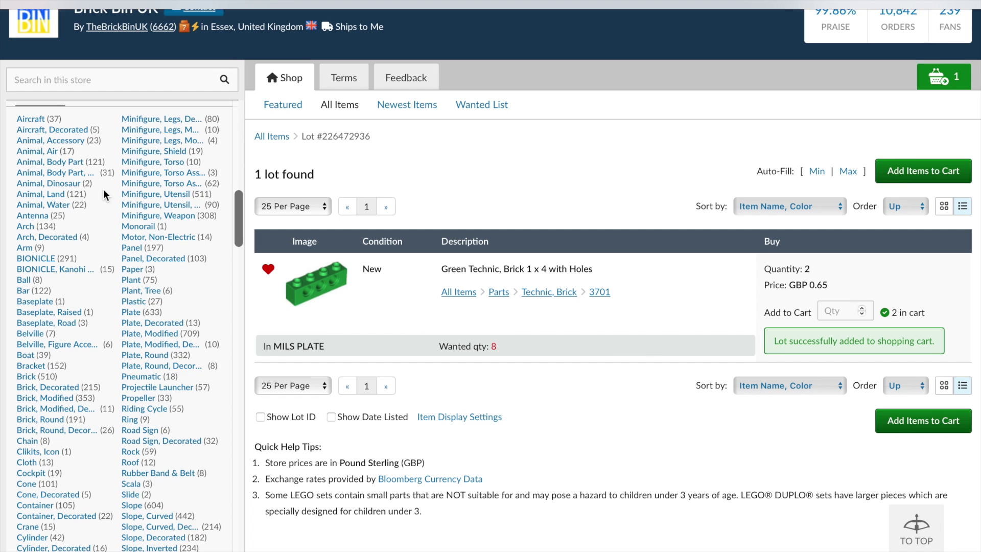
scroll(103, 189, "down", 20)
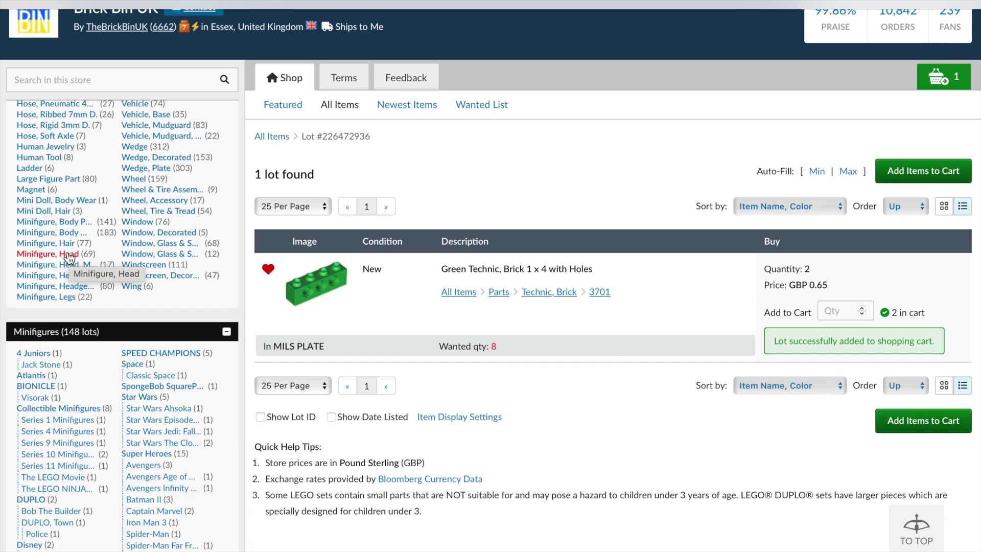
left_click(70, 255)
On page 2 of the head listings, set quantity 1 for the freckled smiling yellow head.
scroll(457, 436, "down", 1)
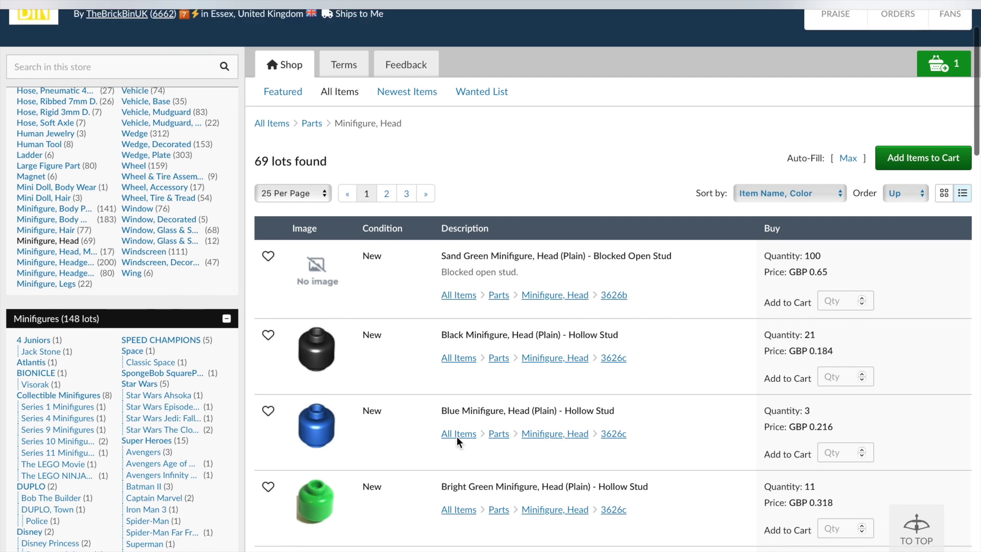
scroll(457, 436, "down", 20)
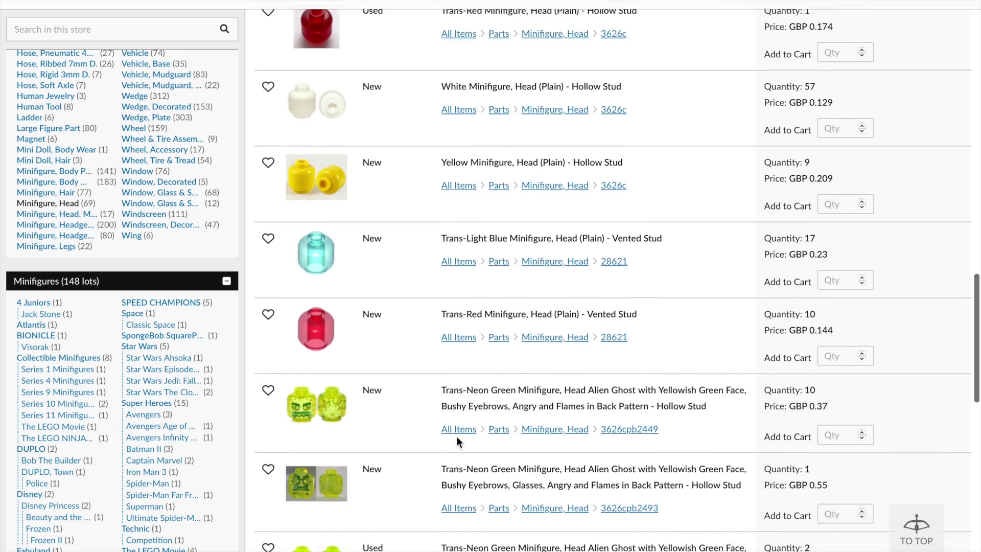
scroll(457, 436, "down", 15)
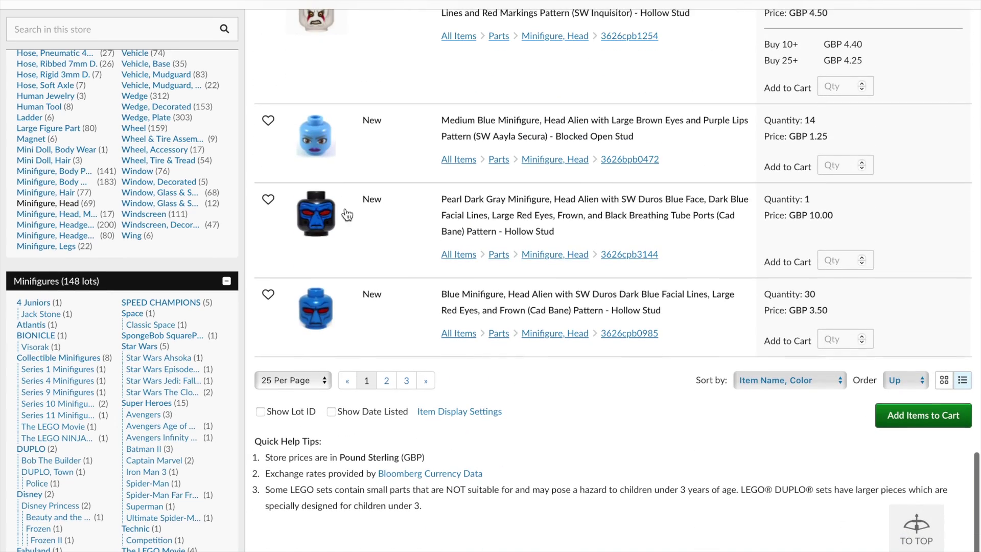
left_click(388, 384)
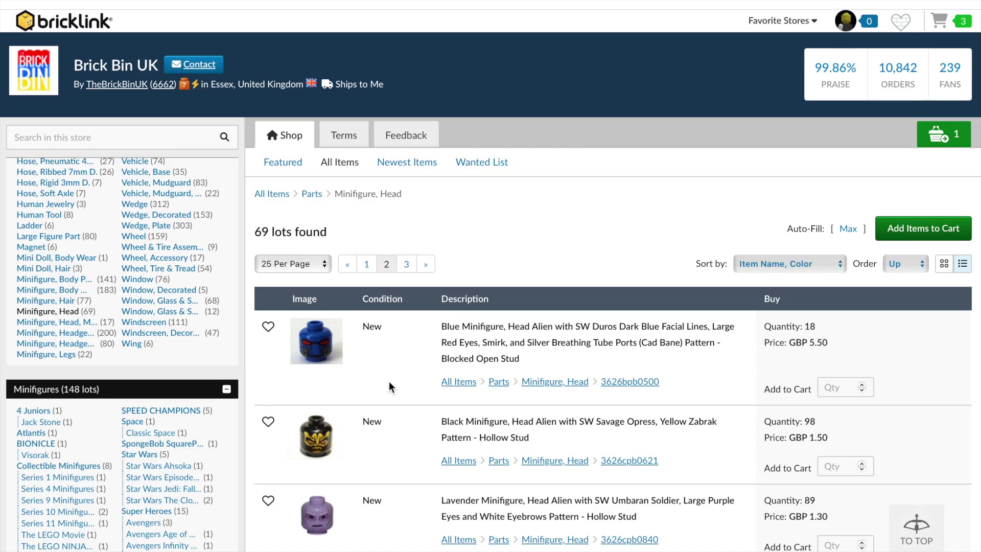
scroll(389, 387, "down", 10)
scroll(390, 385, "down", 8)
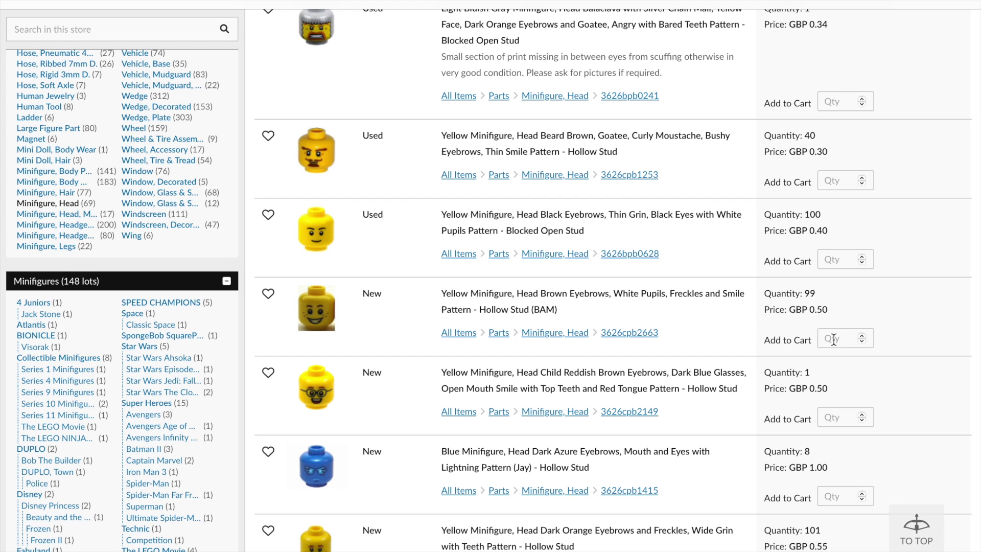
left_click(833, 340)
type("1")
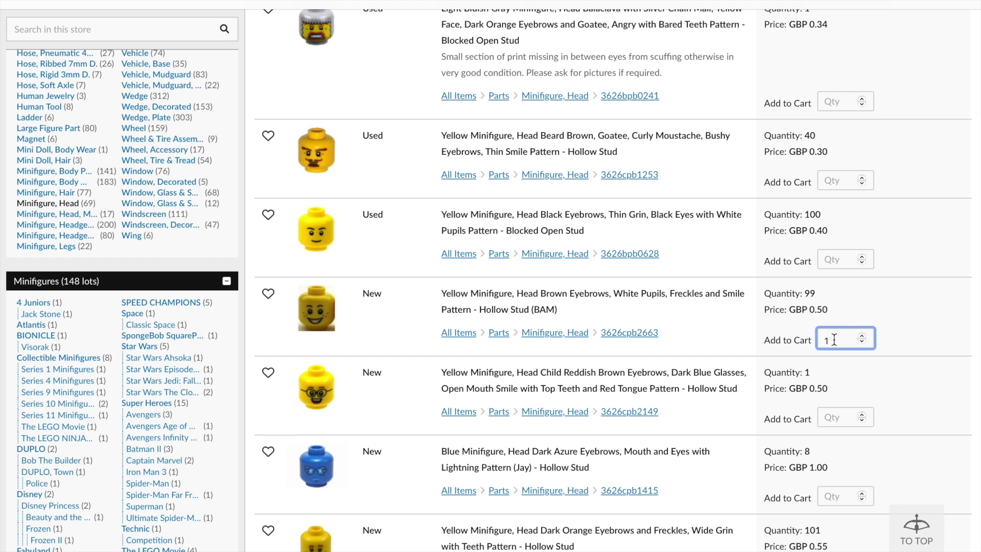
Set quantity 1 for the cheek-scar dual-sided head and the used scared/mischievous head.
scroll(670, 372, "down", 5)
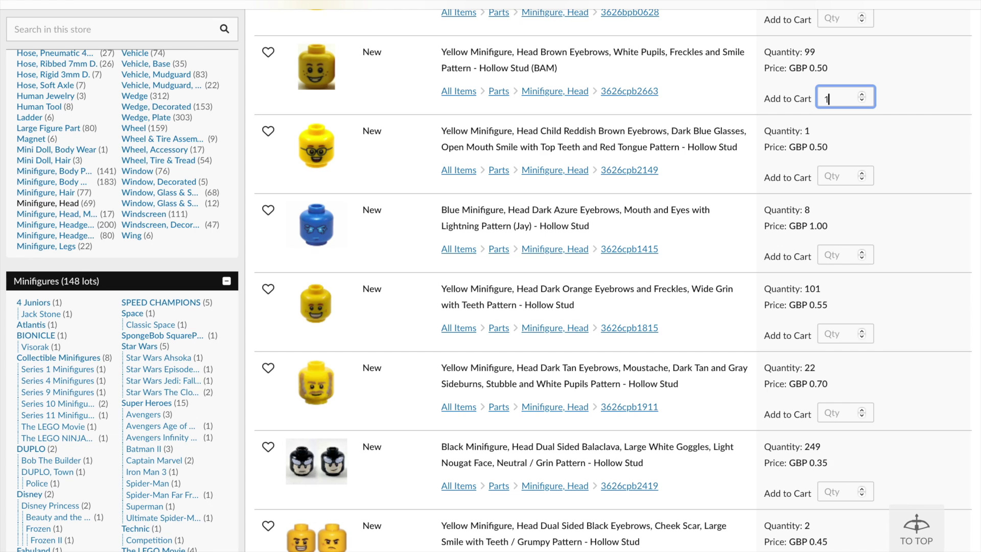
scroll(762, 543, "down", 1)
left_click(831, 504)
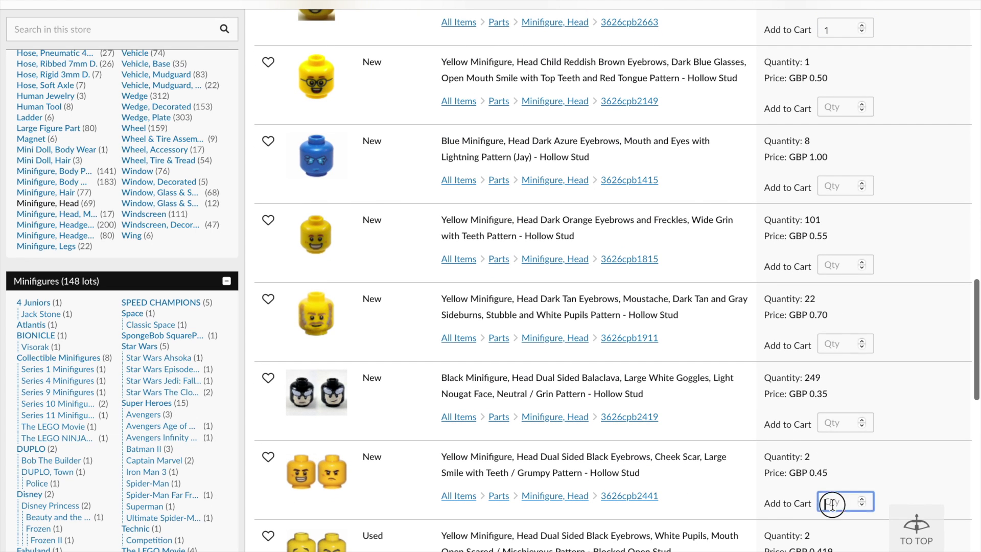
type("1")
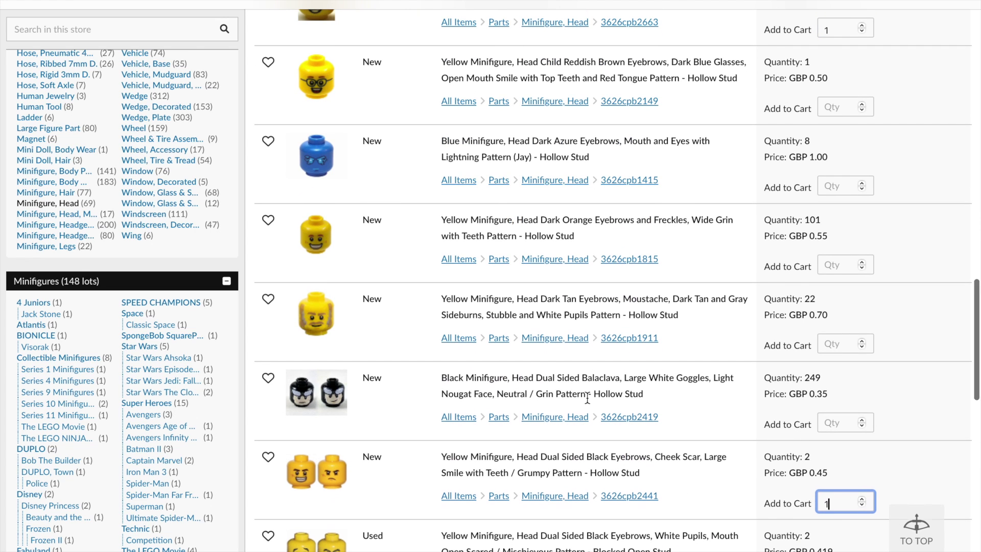
scroll(586, 397, "down", 2)
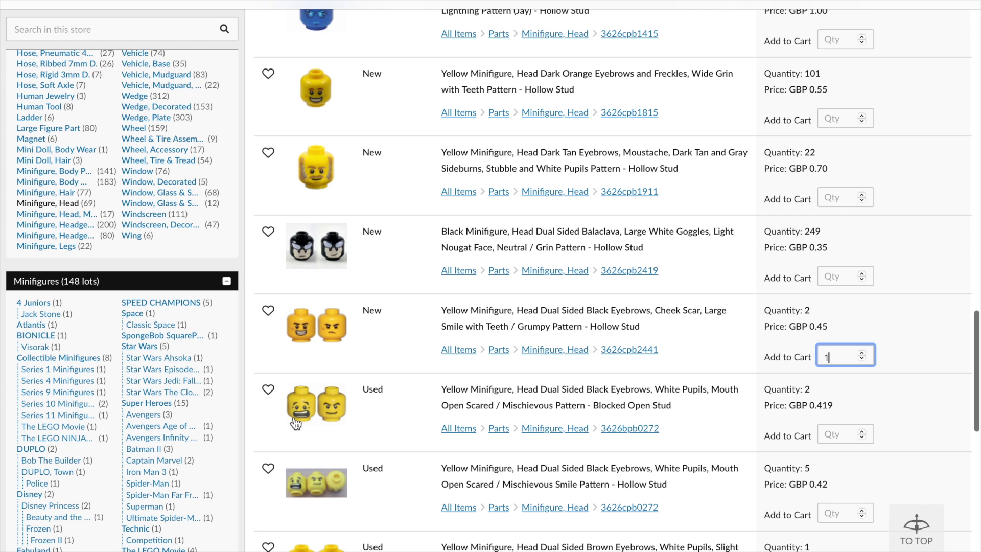
left_click(840, 434)
type("1")
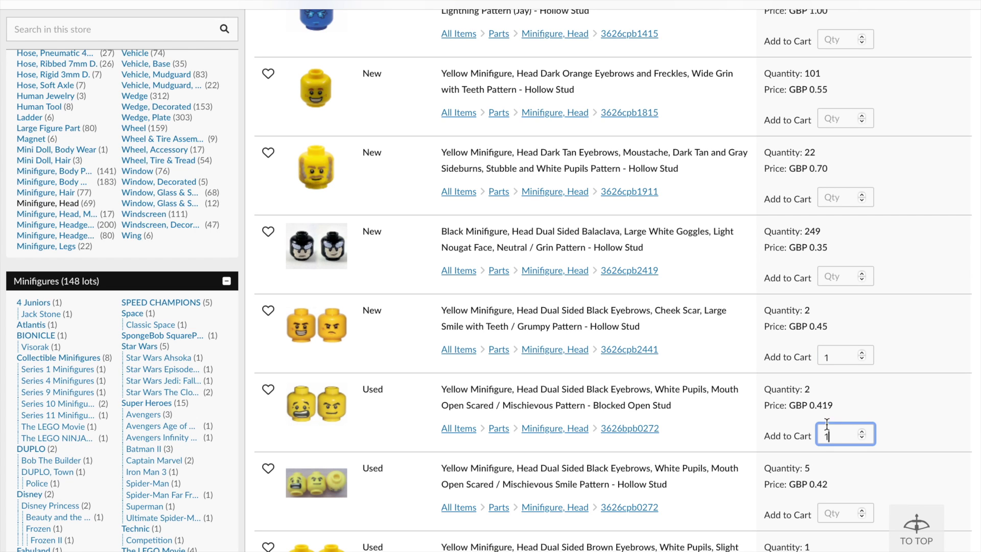
Add the three selected minifigure heads to the Brick Bin UK cart.
scroll(703, 401, "down", 3)
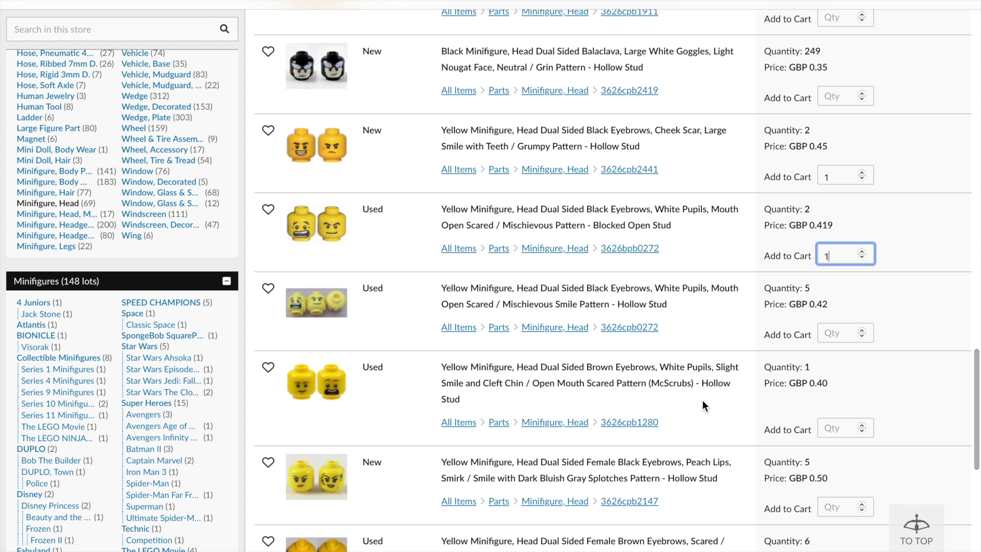
scroll(703, 402, "down", 3)
scroll(702, 406, "down", 5)
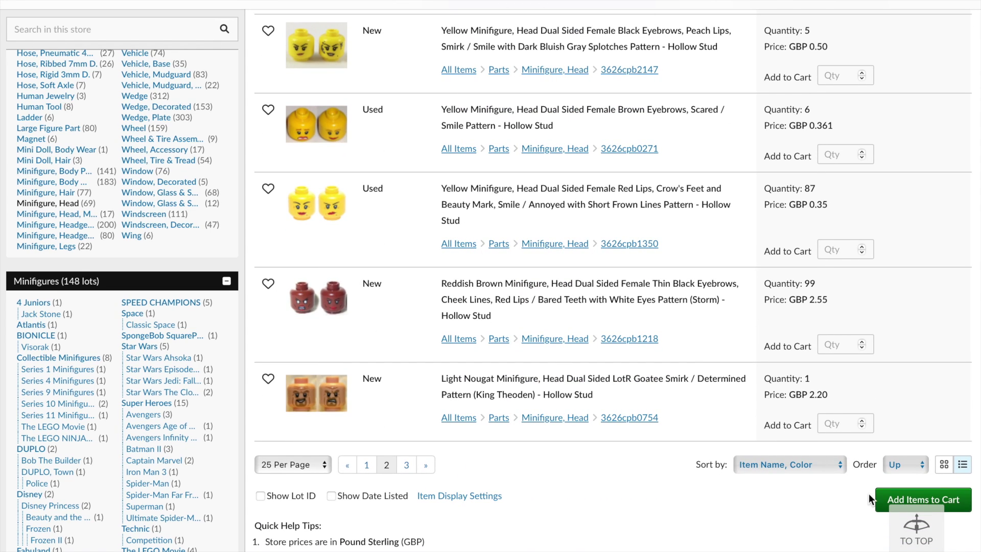
left_click(881, 503)
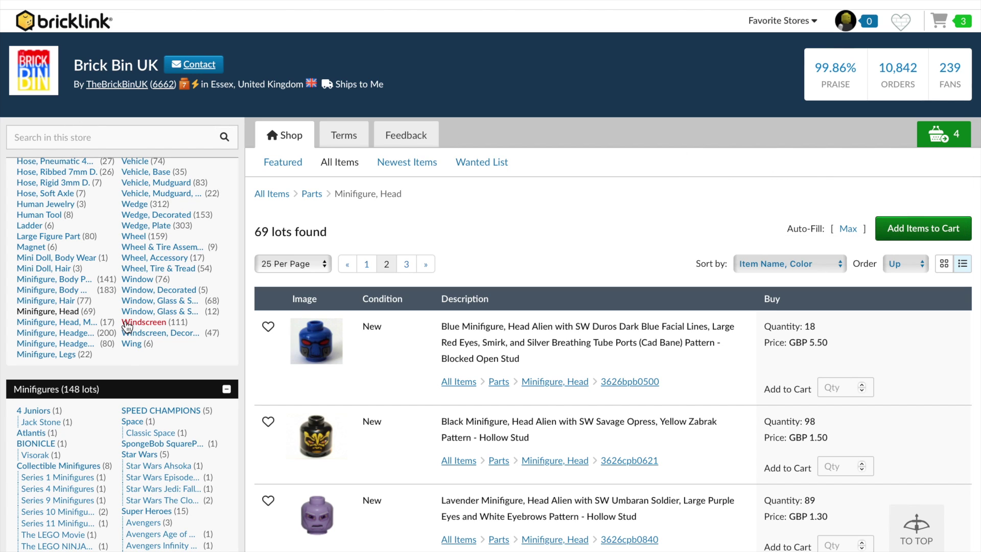
left_click(22, 138)
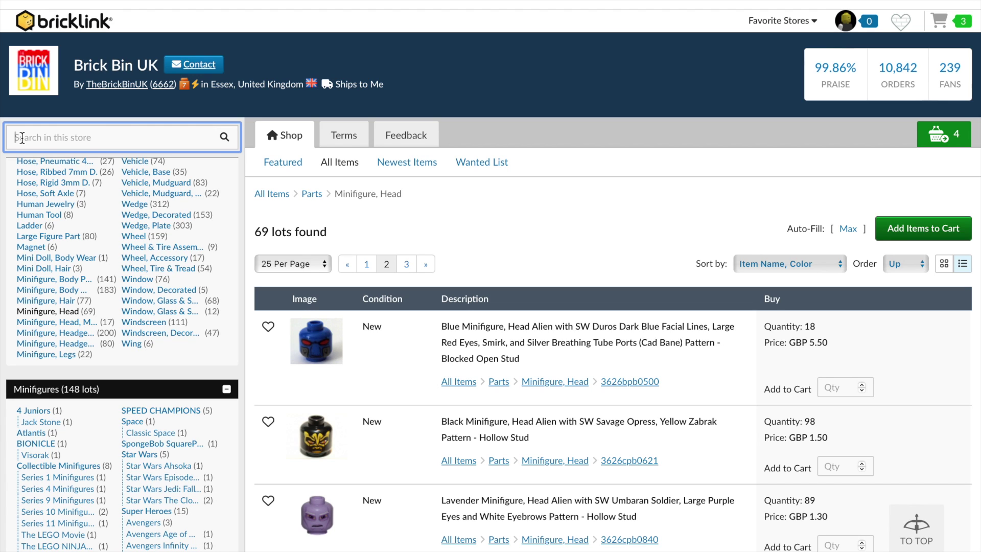
Search the Brick Bin UK store for part 3031 and add 1 used Sand Green Plate 4 x 4 to the cart.
type("3031")
left_click(226, 138)
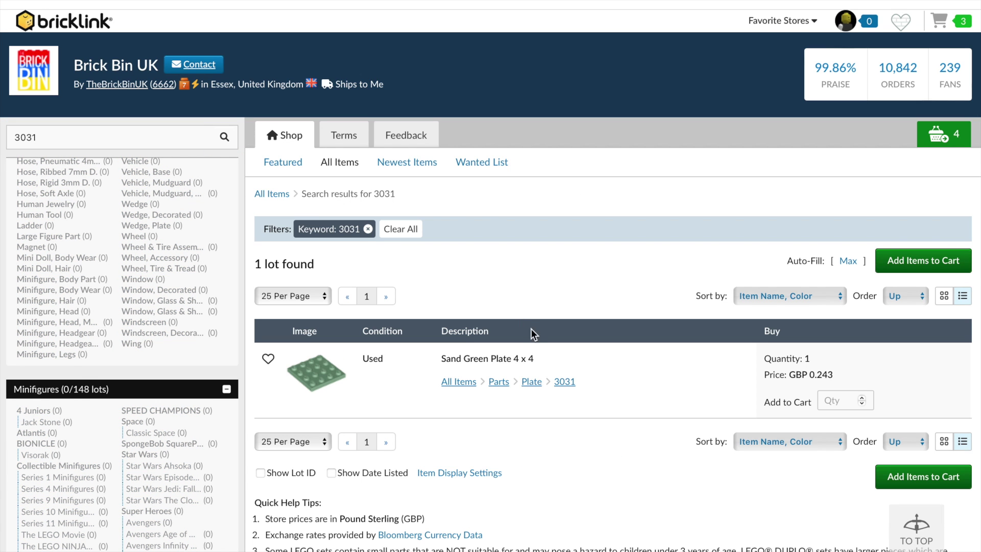
scroll(568, 397, "down", 1)
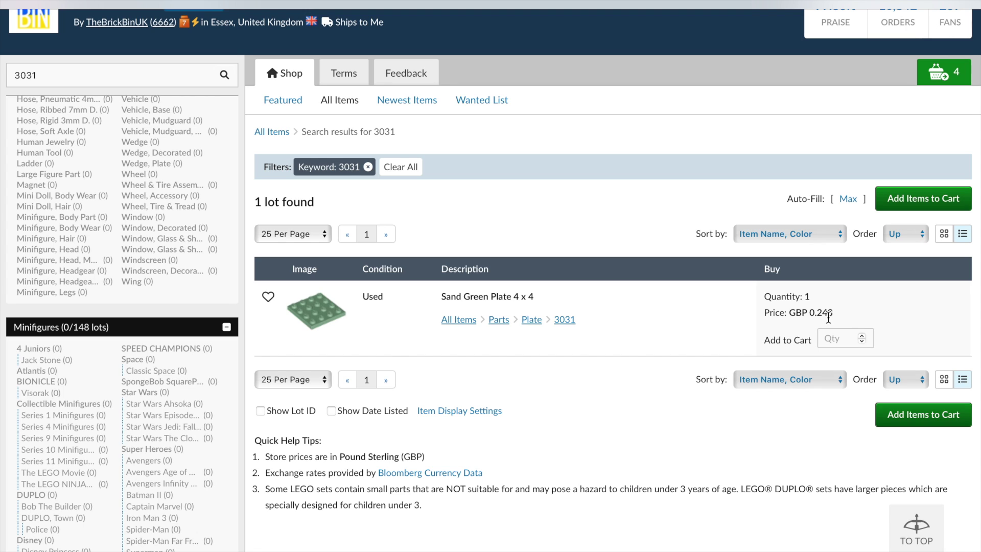
left_click(832, 339)
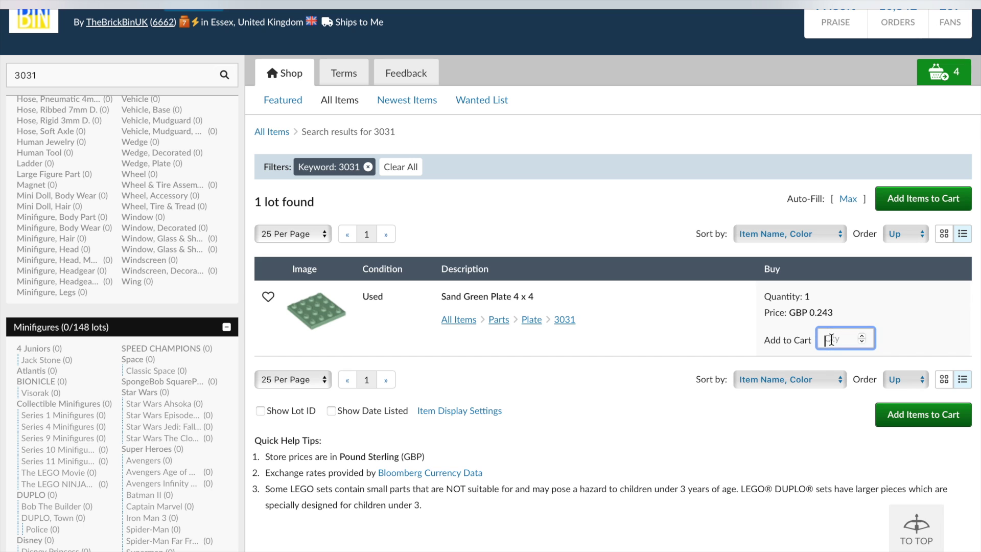
type("1")
left_click(925, 422)
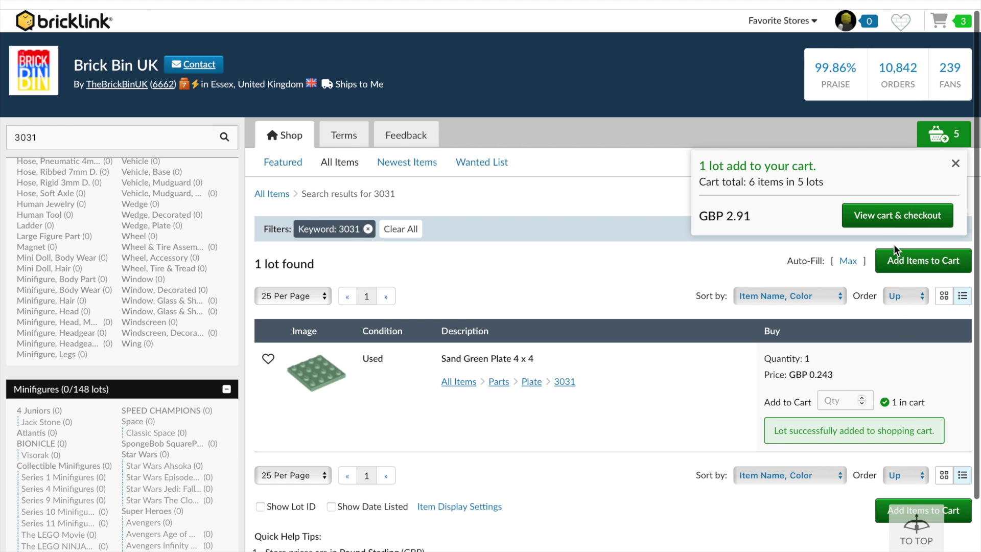
left_click(885, 215)
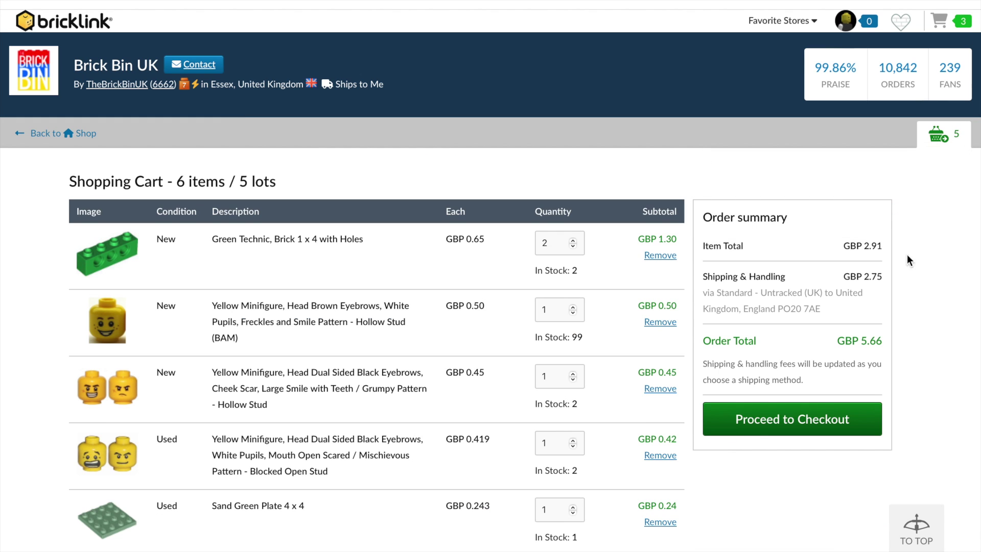
Look over the Brick Bin UK cart's 6 items in 5 lots, then return to the home page.
scroll(926, 355, "down", 2)
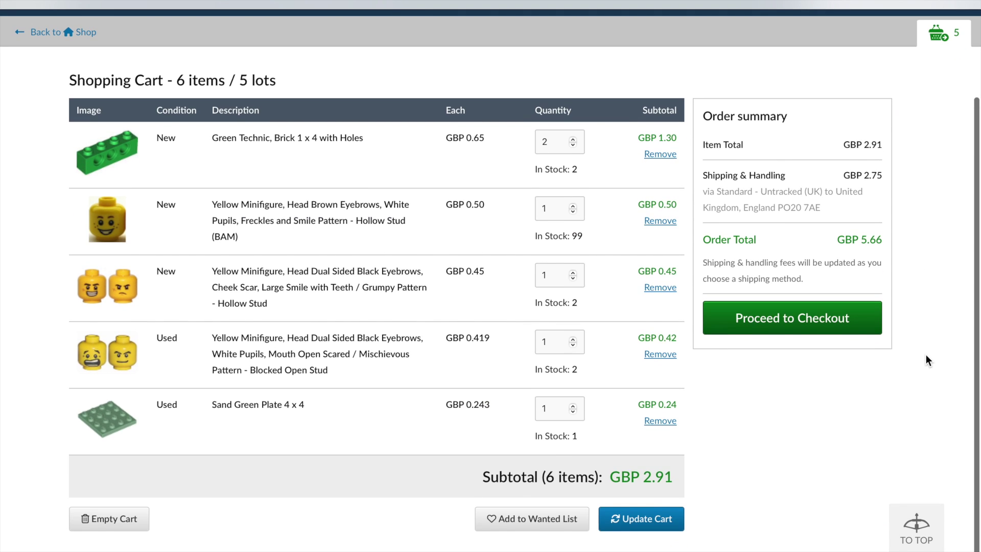
scroll(926, 354, "up", 1)
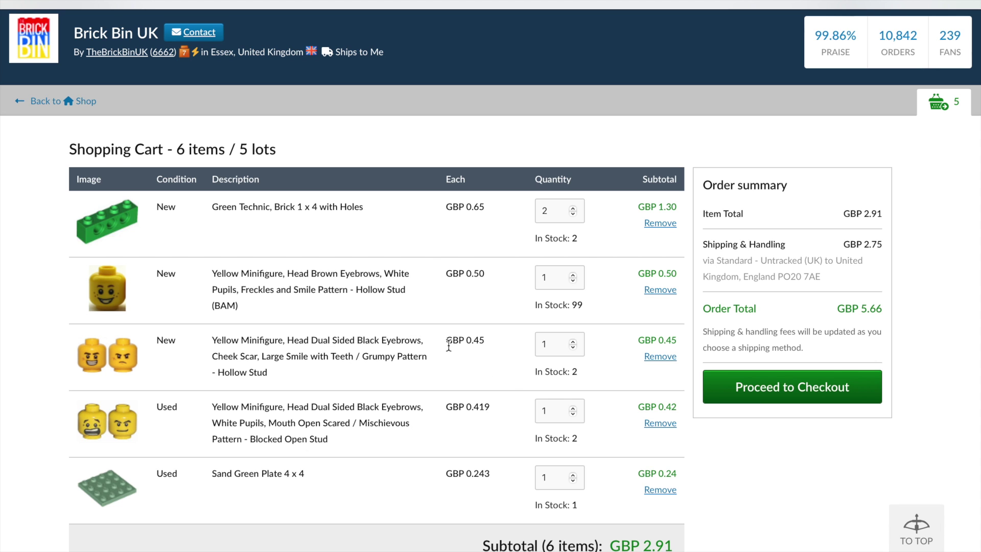
scroll(461, 369, "up", 1)
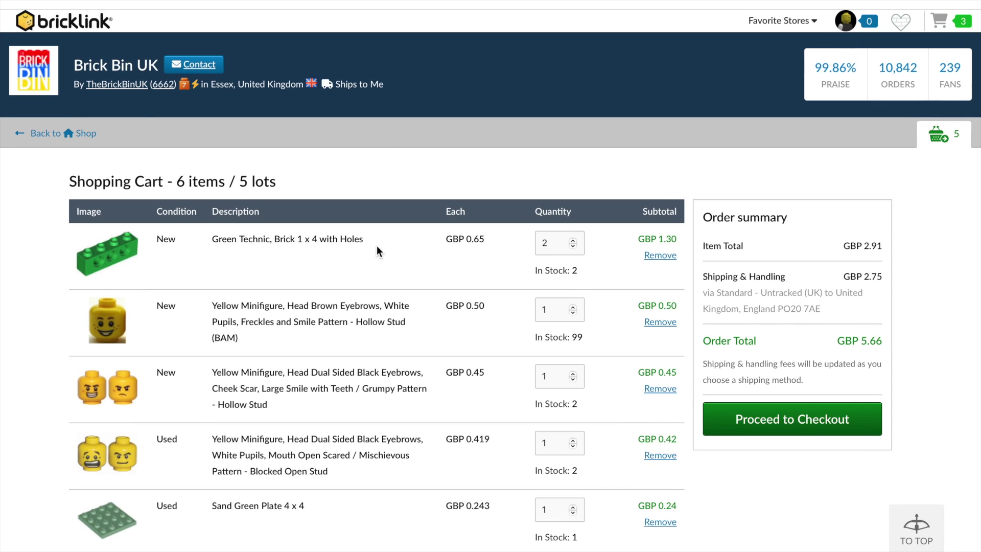
left_click(73, 31)
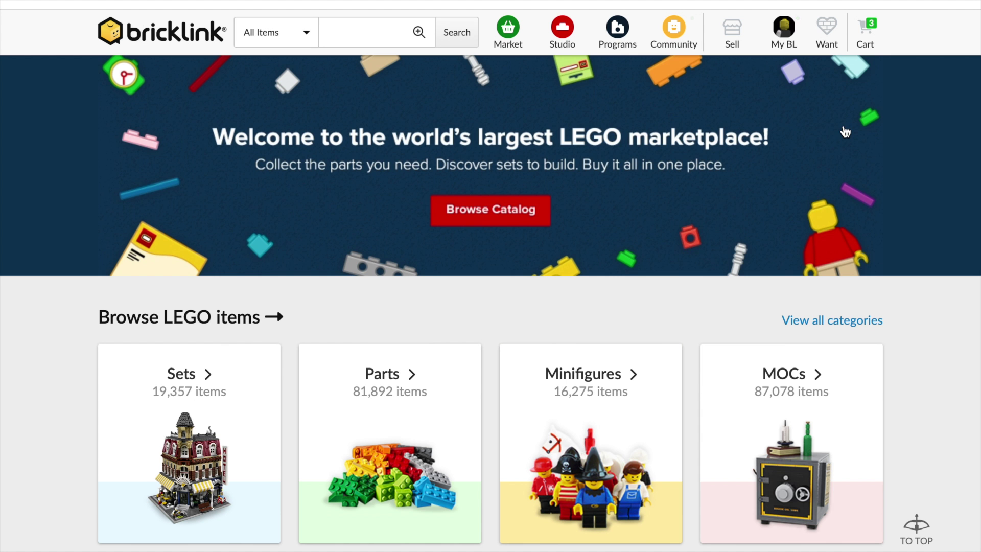
Bring up the My BL account dropdown menu.
mouse_move(798, 35)
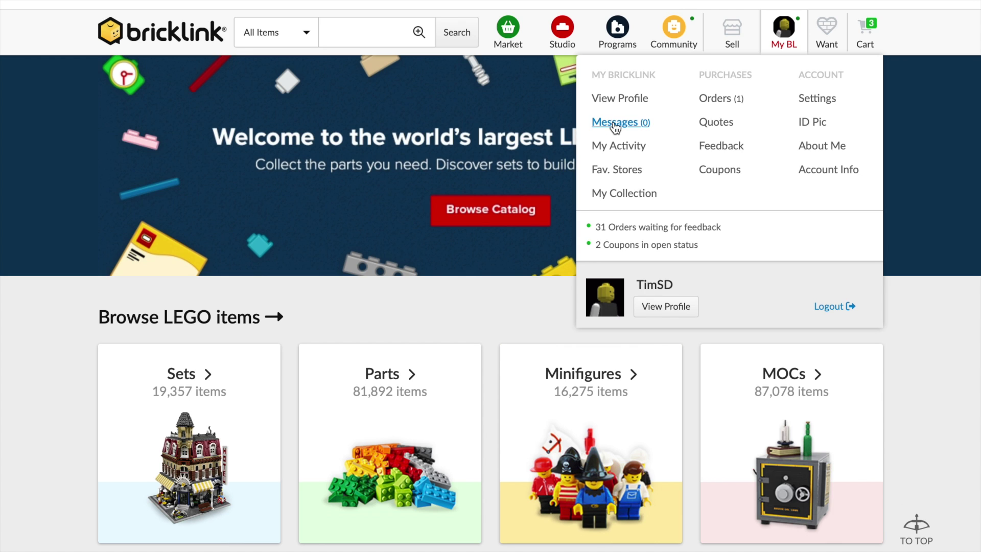
Open Orders under Purchases and scroll through the 63 placed orders.
left_click(716, 100)
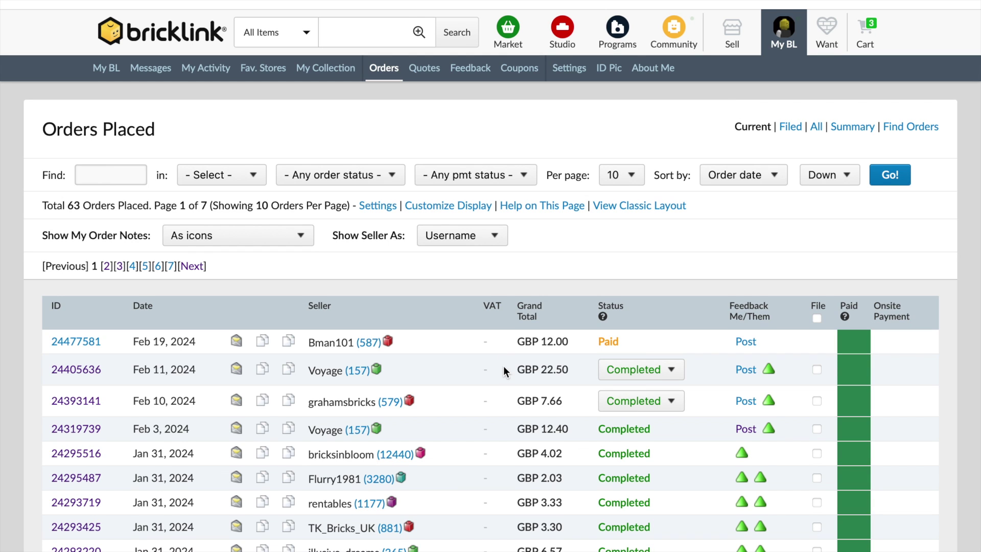
scroll(503, 366, "down", 5)
scroll(505, 372, "up", 3)
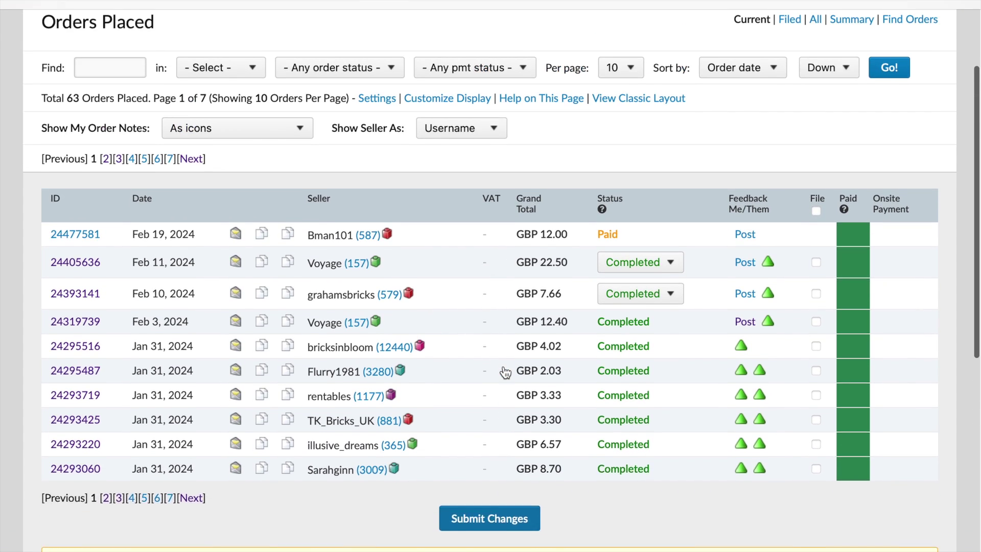
scroll(504, 366, "up", 1)
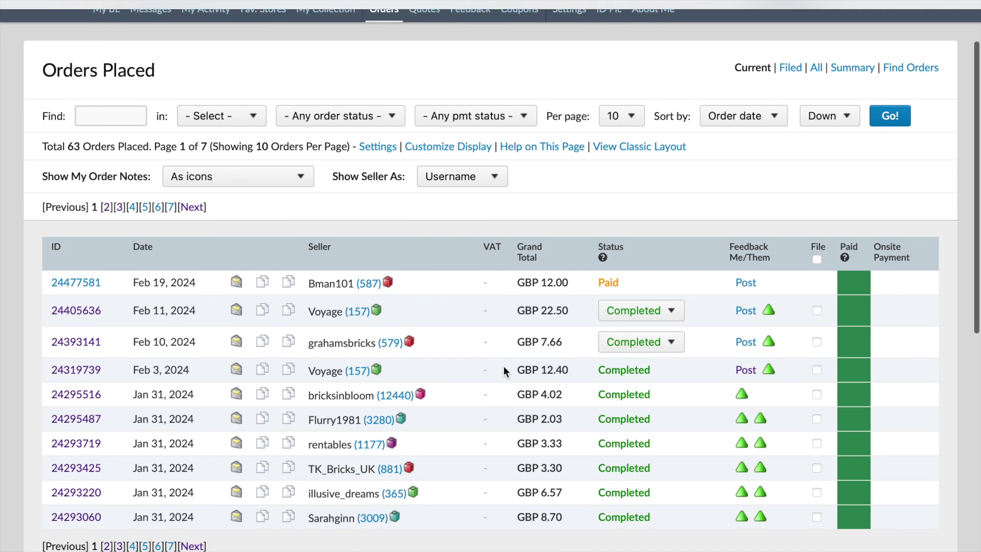
scroll(504, 366, "down", 1)
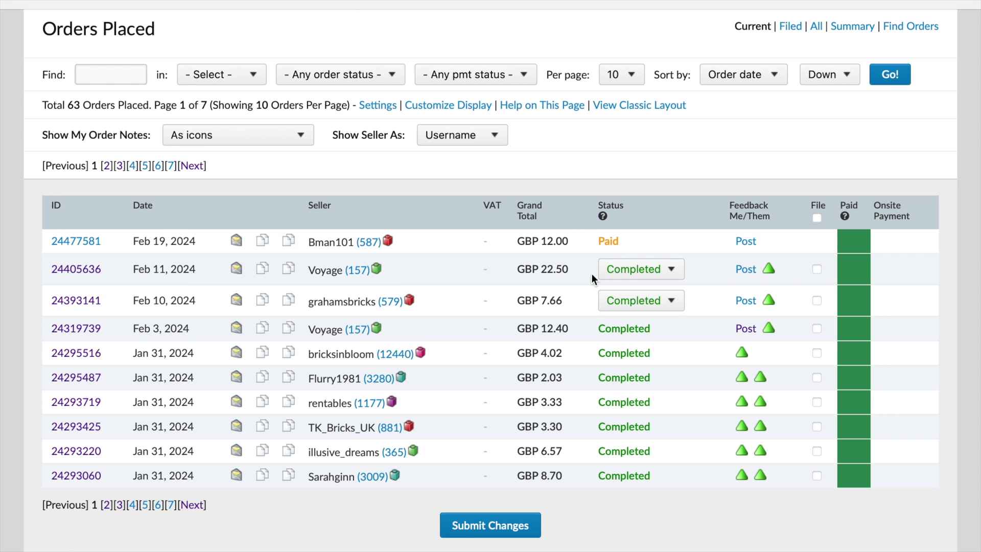
Check the Feb 11 order's status, leaving it Completed, submit the list, and return home.
left_click(666, 268)
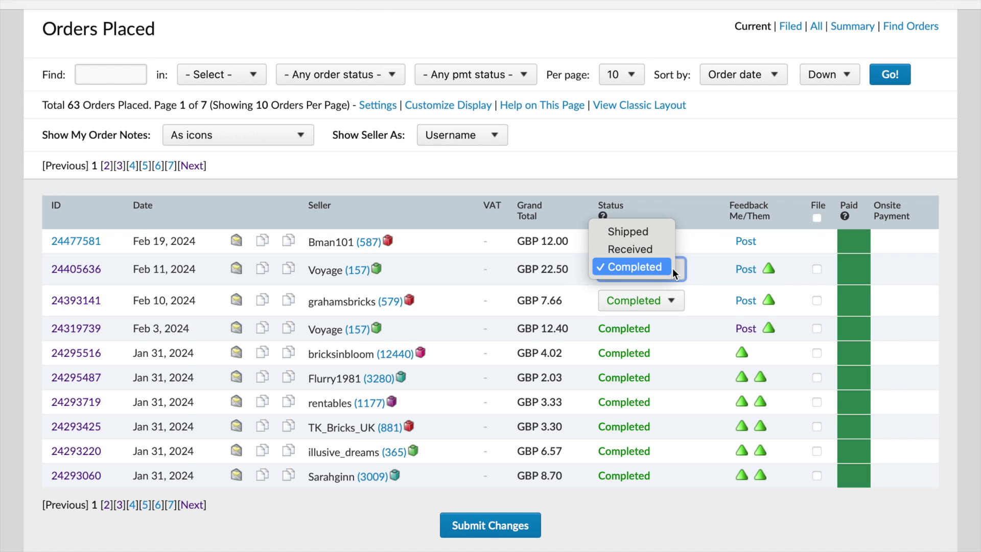
left_click(655, 266)
left_click(654, 266)
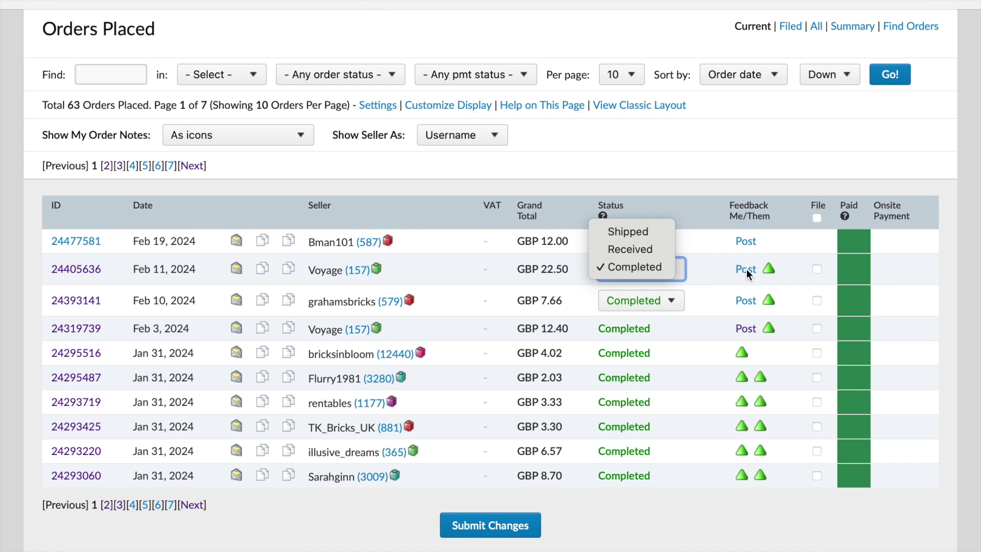
left_click(719, 266)
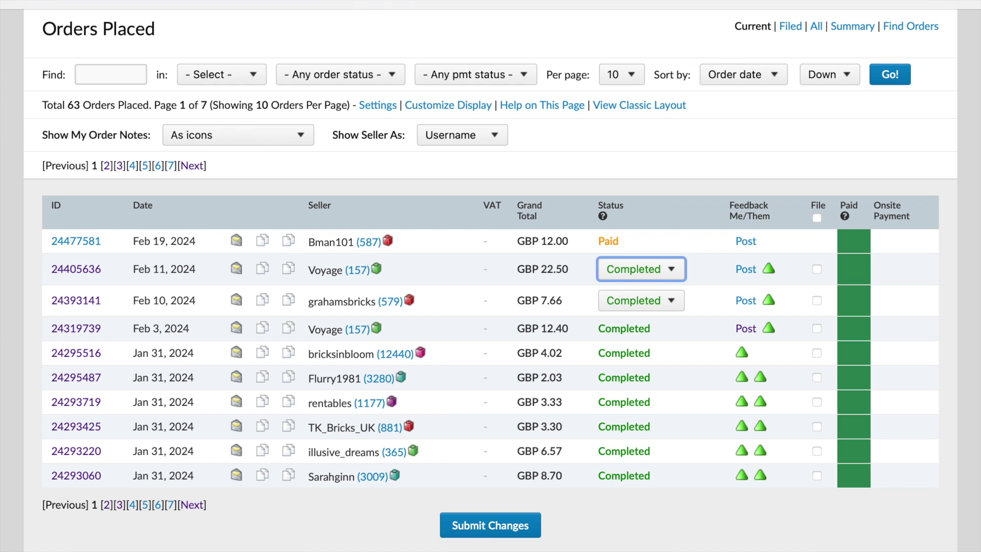
left_click(487, 527)
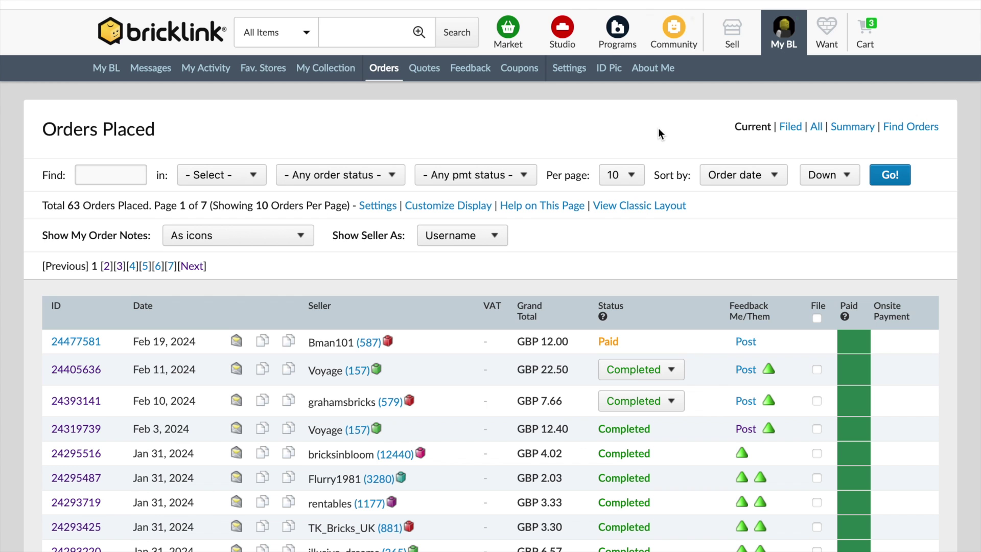
left_click(149, 33)
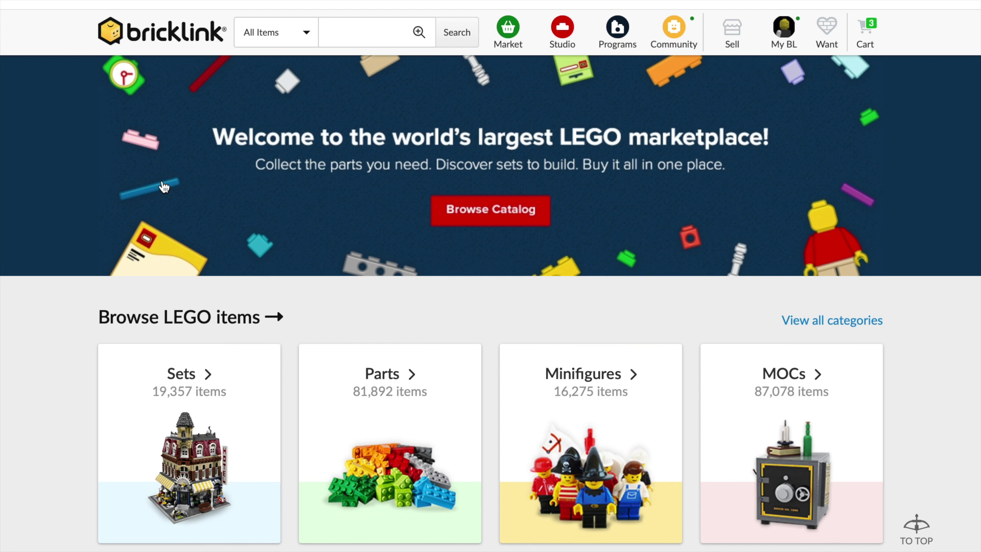